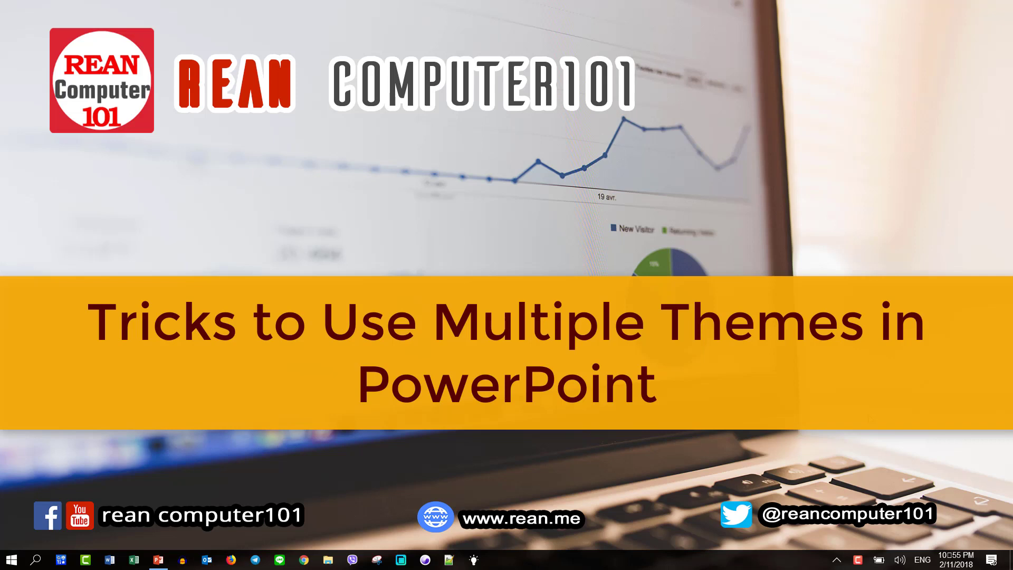
Step: Delete slide 22, 'Set Multiple Themes in PowerPoint', so the deck ends on the video-file slide
left_click(159, 559)
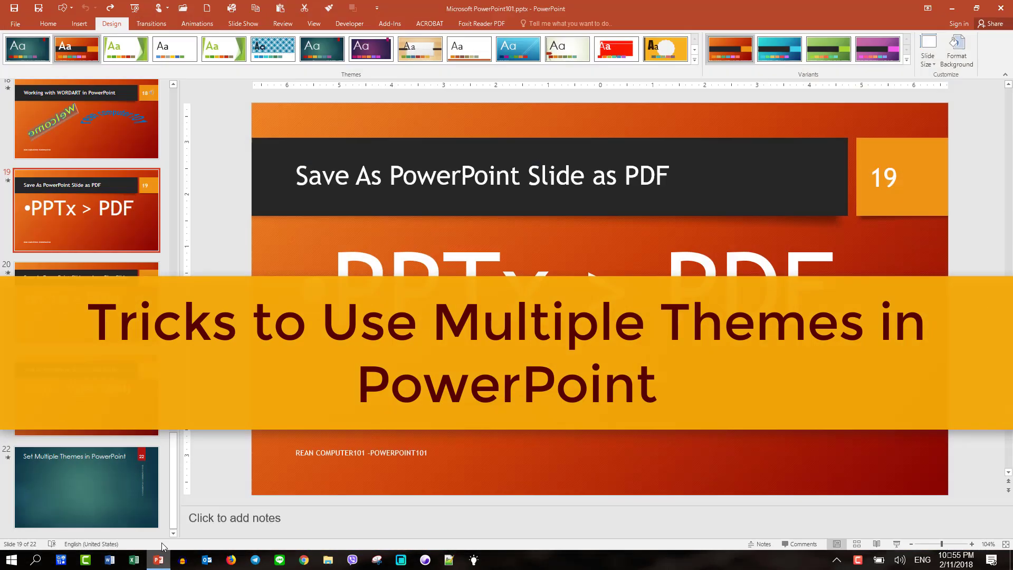
left_click(95, 413)
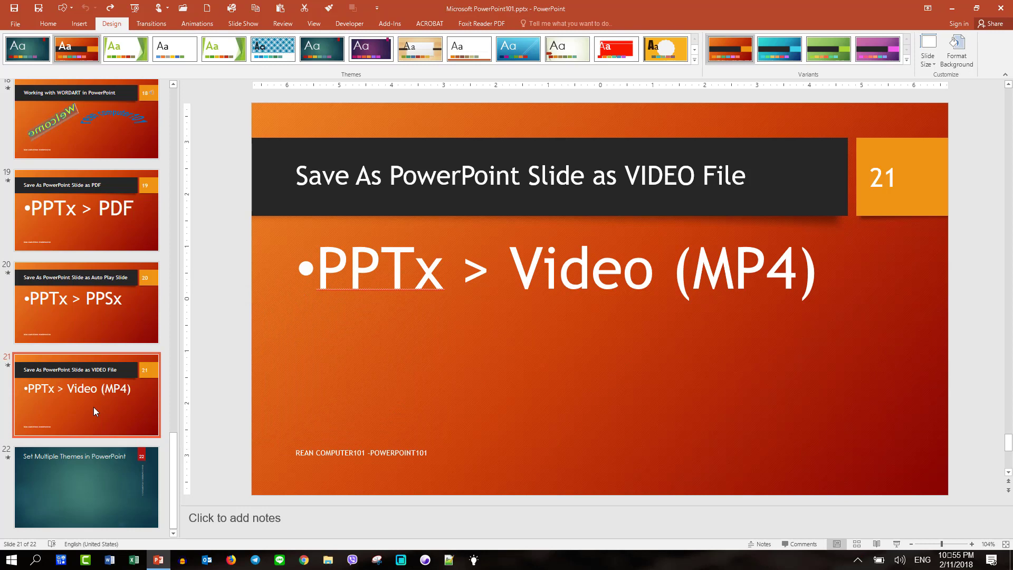
left_click(97, 475)
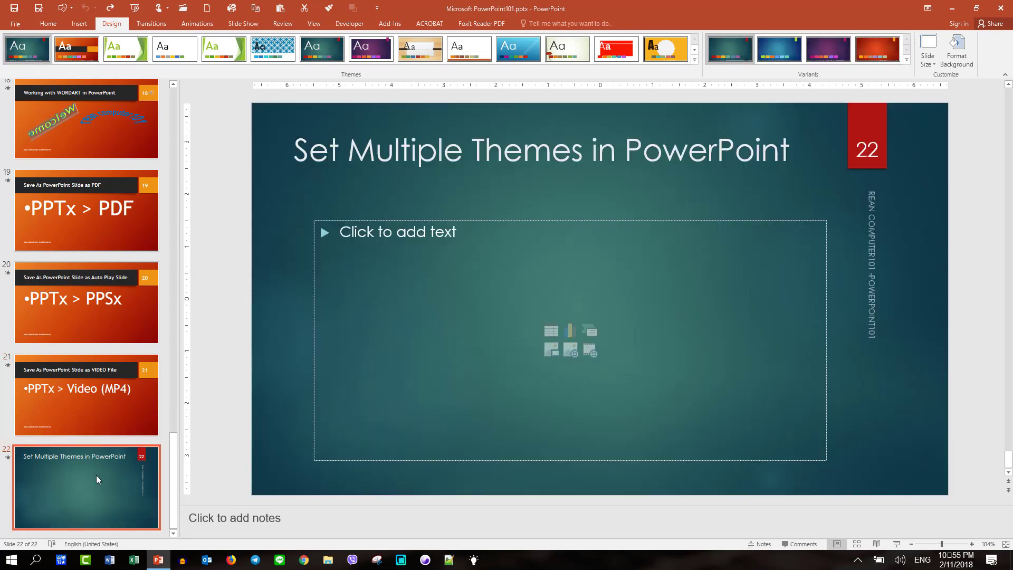
key("Delete")
Step: Apply the teal theme to the Auto Play Slide slide
left_click(90, 422)
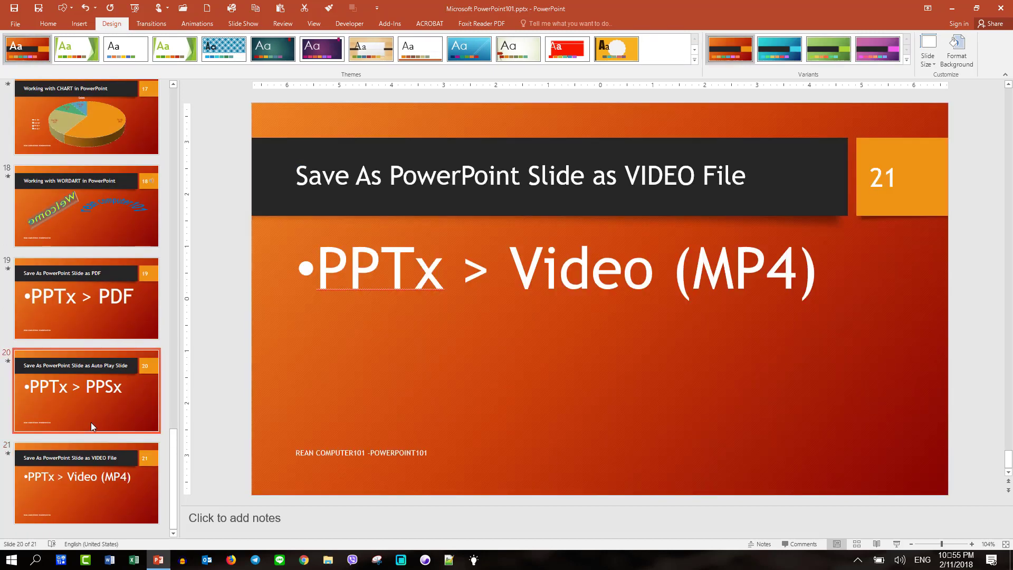
left_click(273, 49)
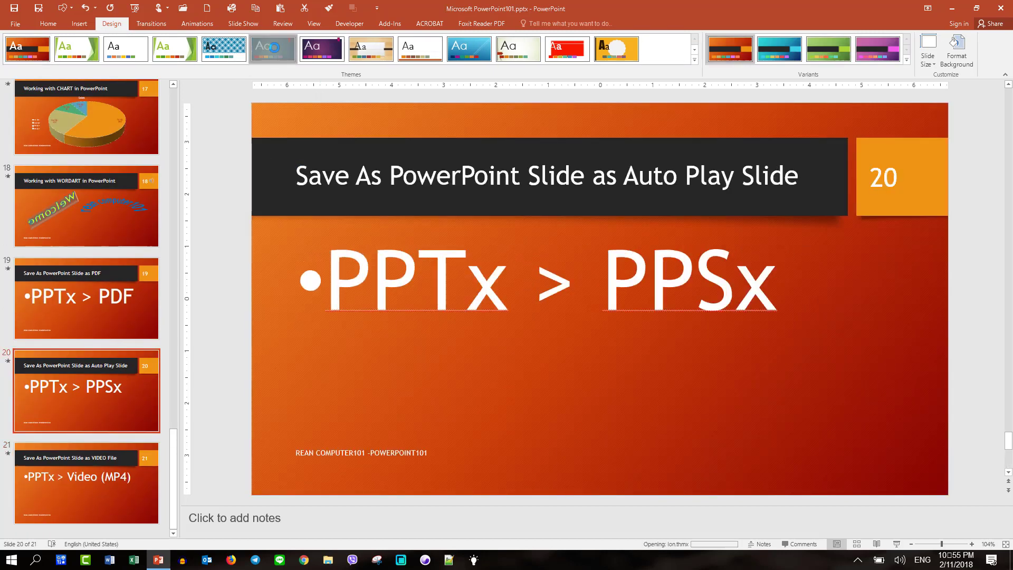
scroll(94, 307, "up", 3)
scroll(94, 307, "up", 3)
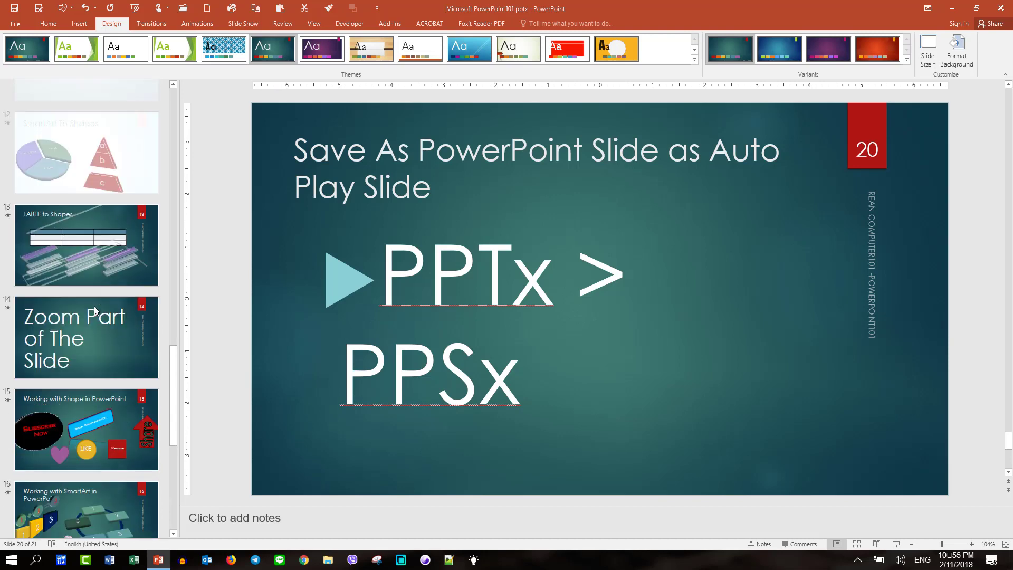
scroll(93, 306, "up", 3)
scroll(94, 306, "up", 3)
scroll(94, 306, "up", 3)
scroll(94, 306, "up", 2)
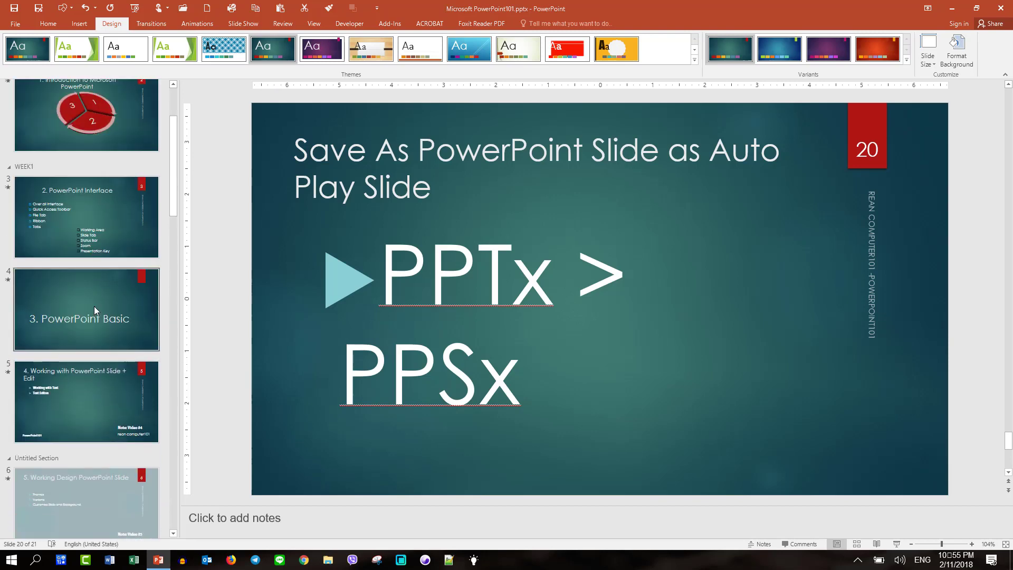
Step: Apply the blue theme to the whole deck
scroll(94, 306, "down", 3)
scroll(94, 305, "down", 3)
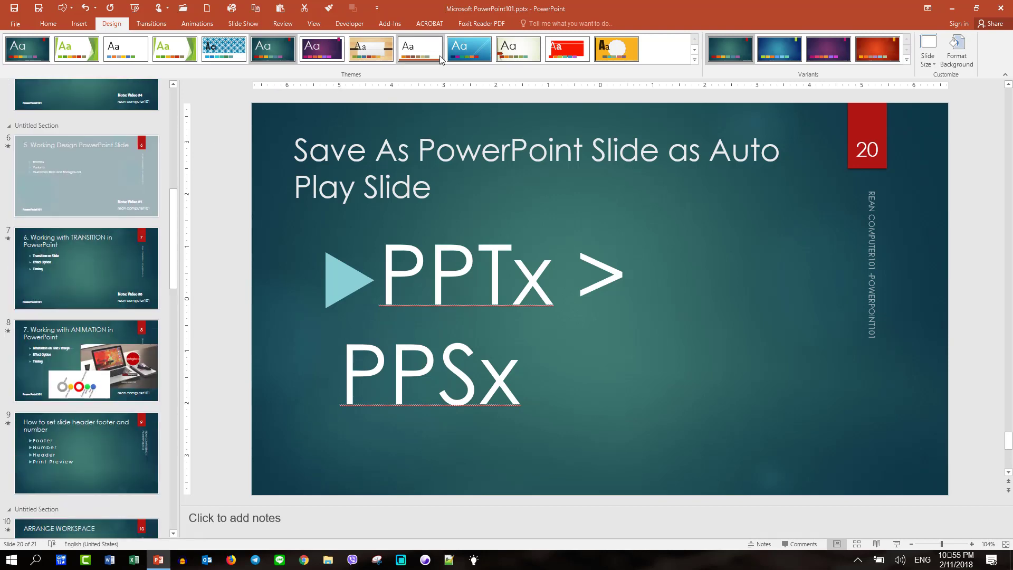
left_click(460, 58)
scroll(149, 298, "down", 1)
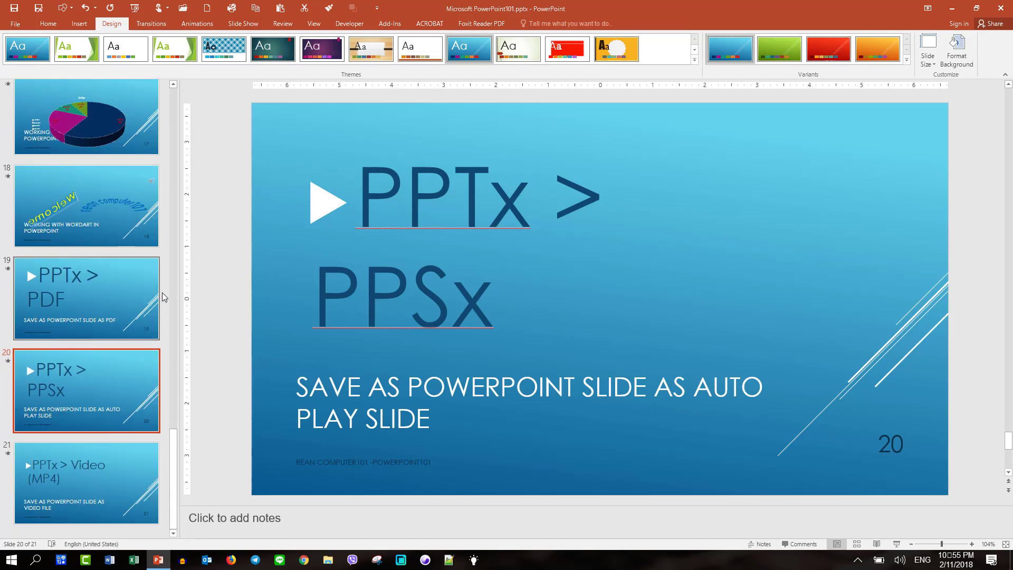
scroll(110, 298, "up", 3)
scroll(109, 297, "up", 2)
scroll(110, 298, "up", 3)
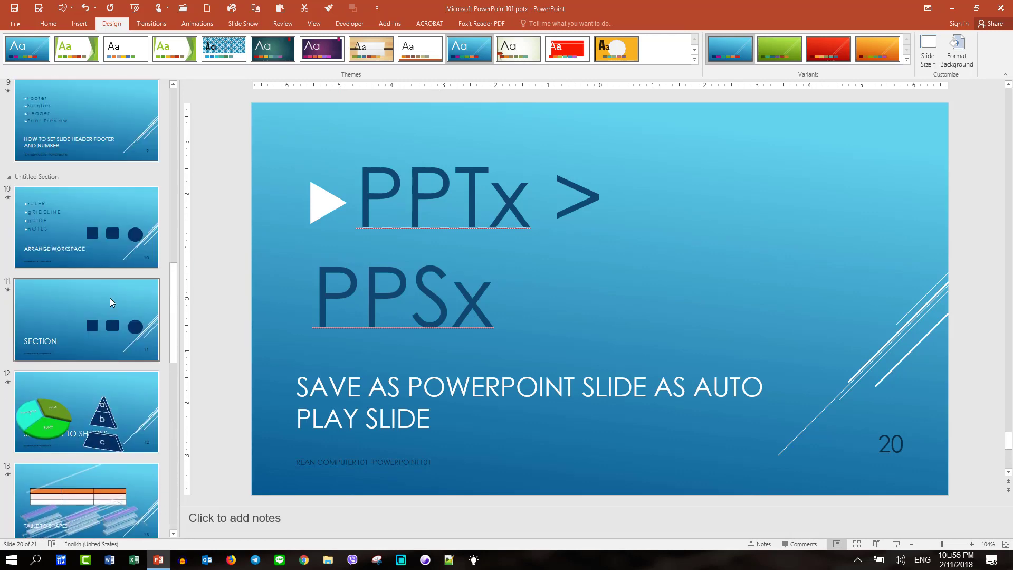
scroll(109, 297, "up", 3)
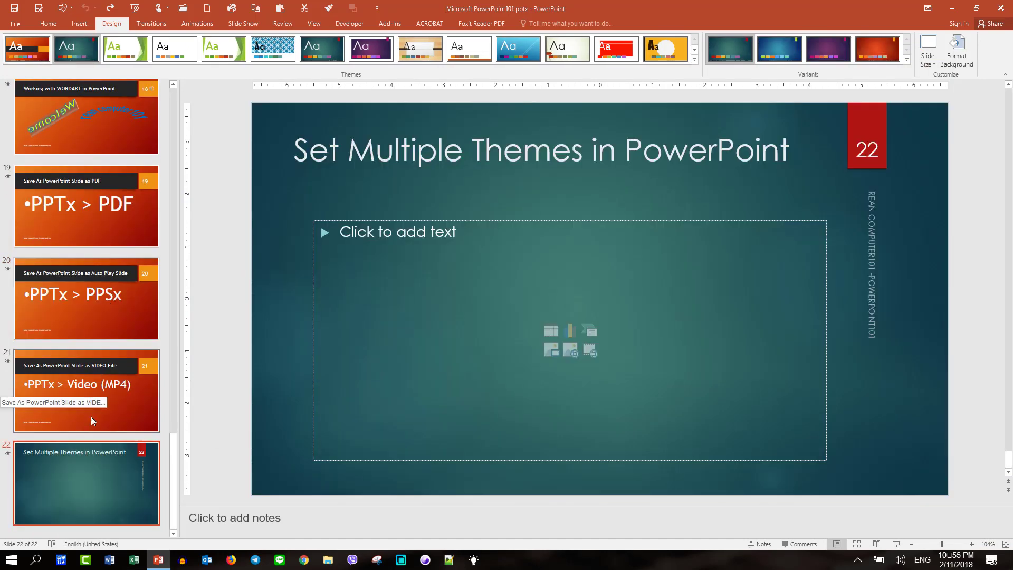
Step: Compare the Set Multiple Themes slide with the Save As VIDEO File slide, ending on slide 22
left_click(98, 385)
left_click(96, 455)
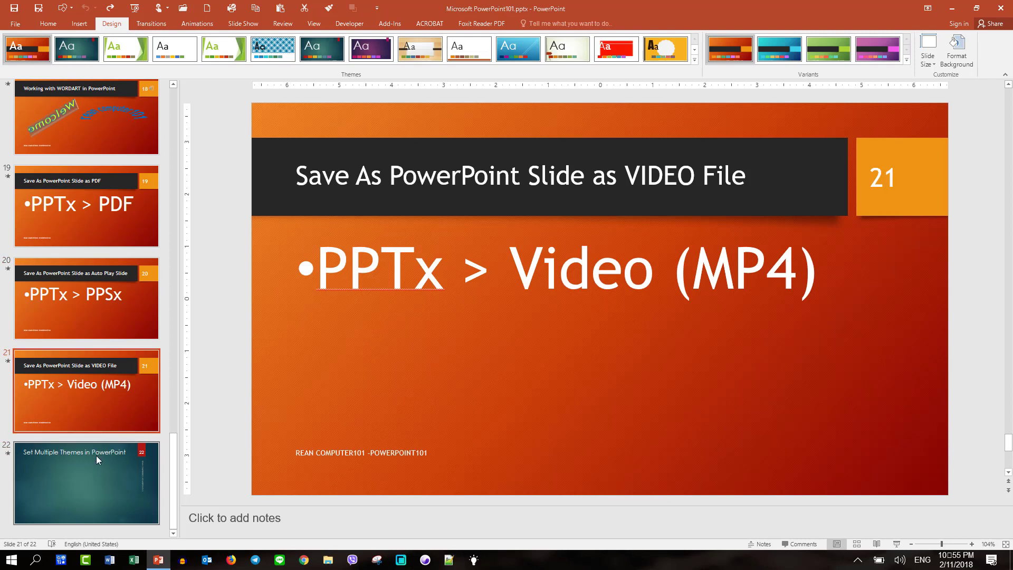
left_click(96, 384)
left_click(97, 456)
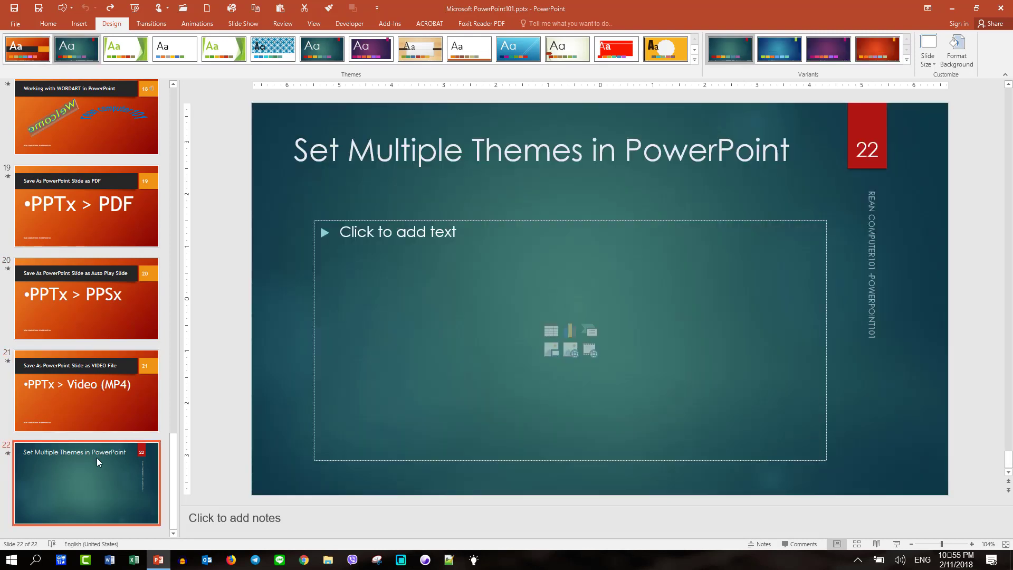
left_click(86, 412)
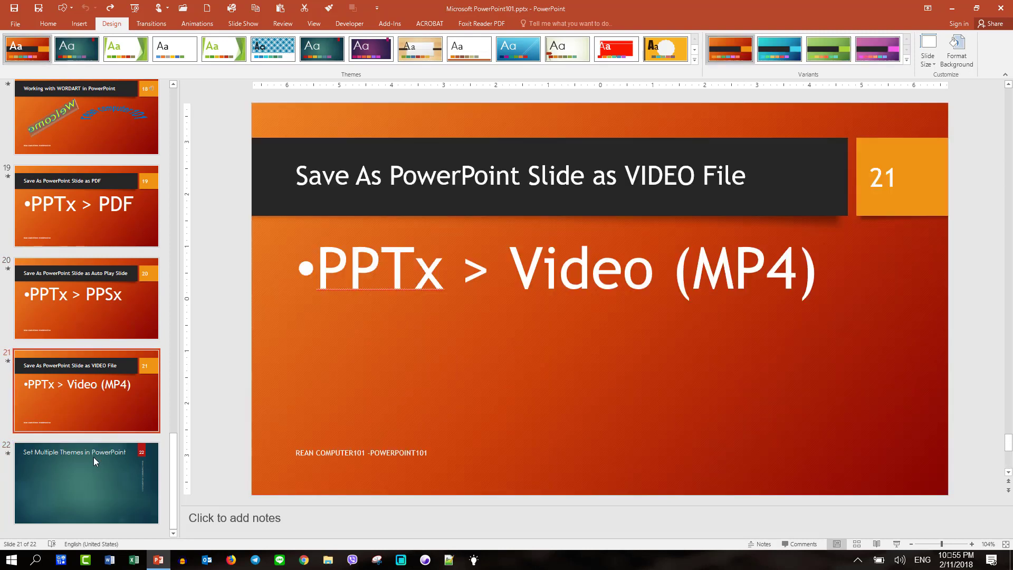
left_click(94, 458)
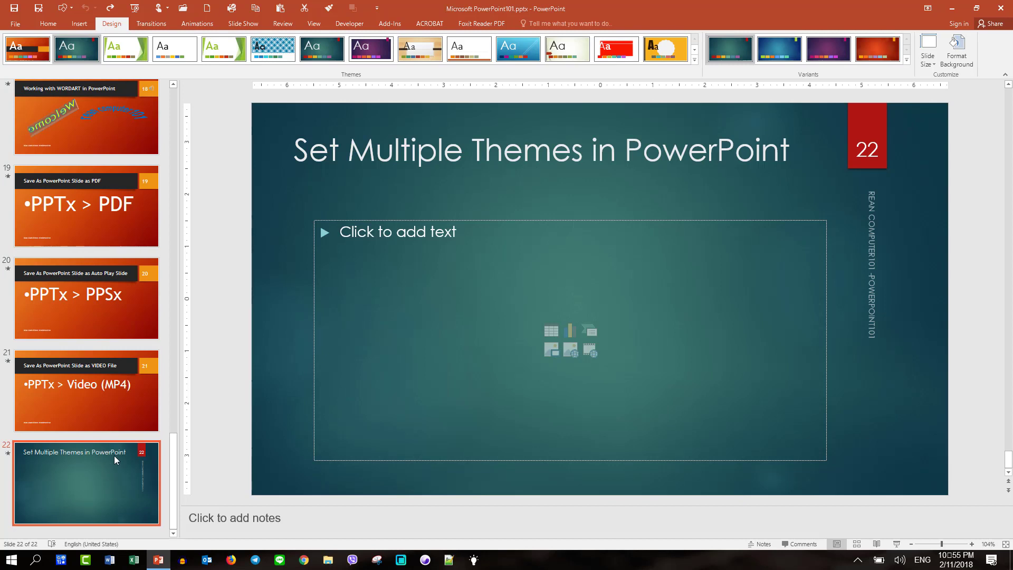
Step: Try the purple banner and blue diagonal-lines themes on slide 22, settling on light green Facet
left_click(377, 57)
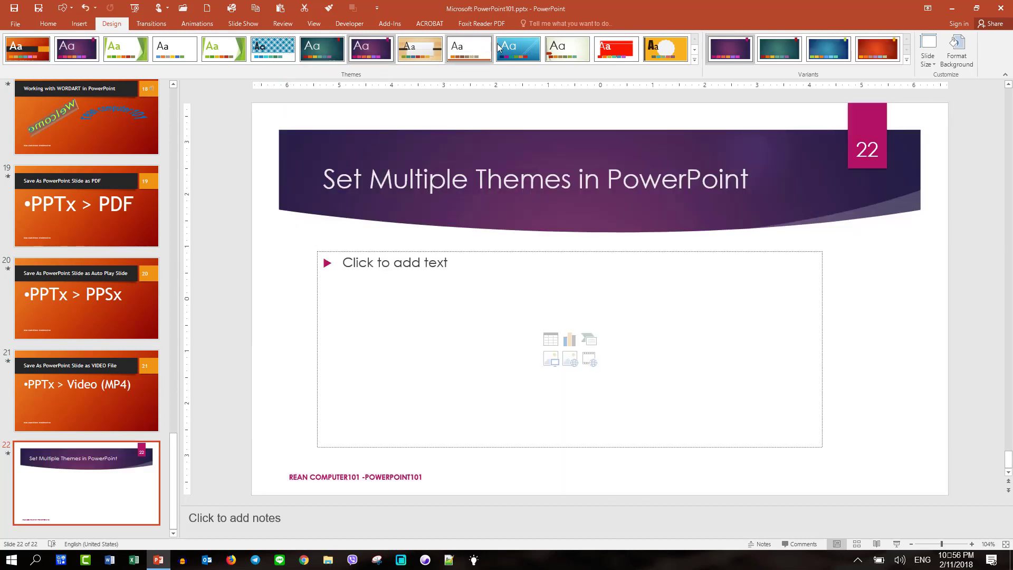
left_click(519, 53)
left_click(572, 58)
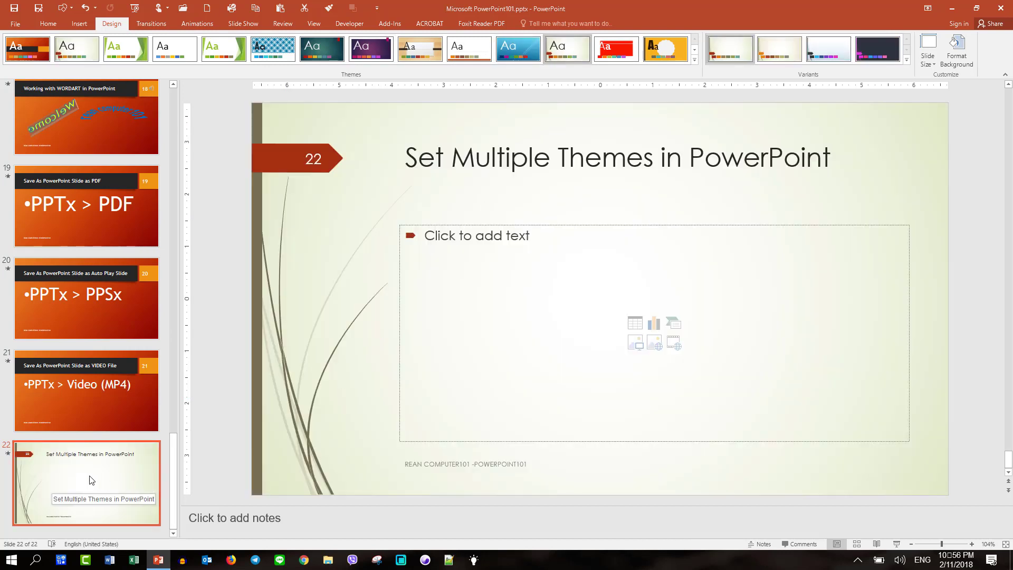
left_click(112, 407)
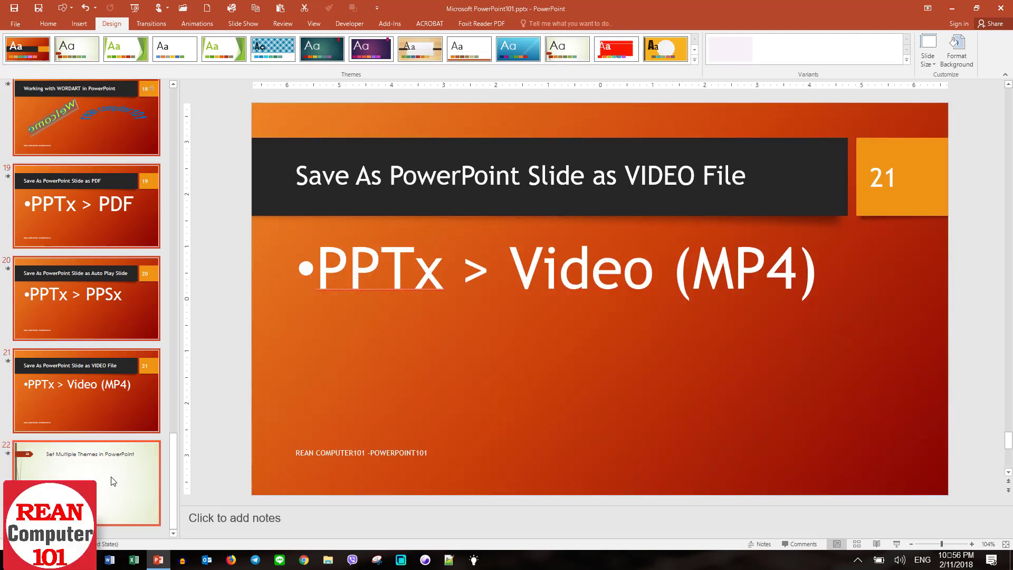
Step: Select the whole deck, then select slides 21 (Save As VIDEO File) and 22 (Set Multiple Themes) together
key("Home")
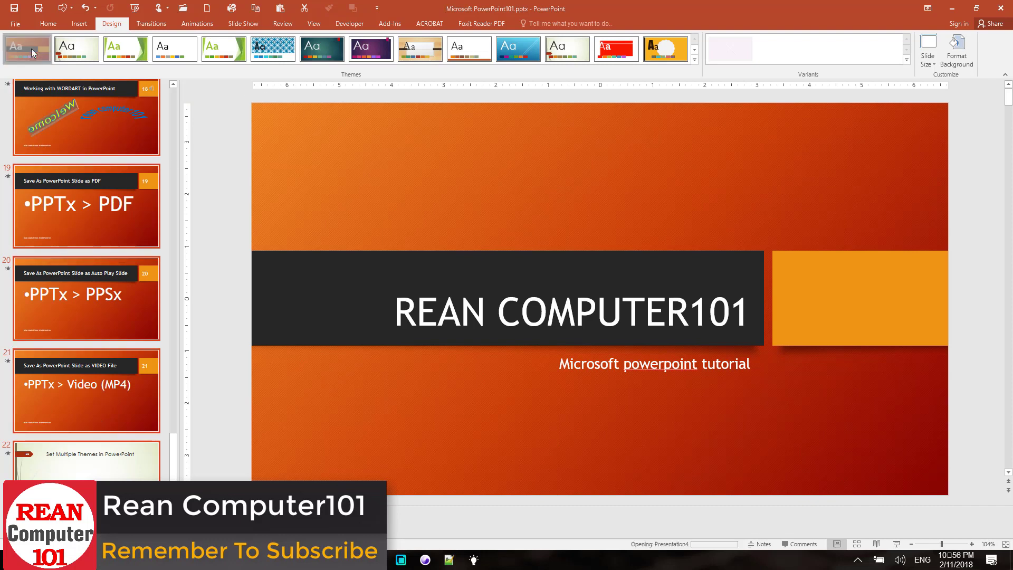
scroll(70, 322, "down", 3)
scroll(91, 323, "down", 4)
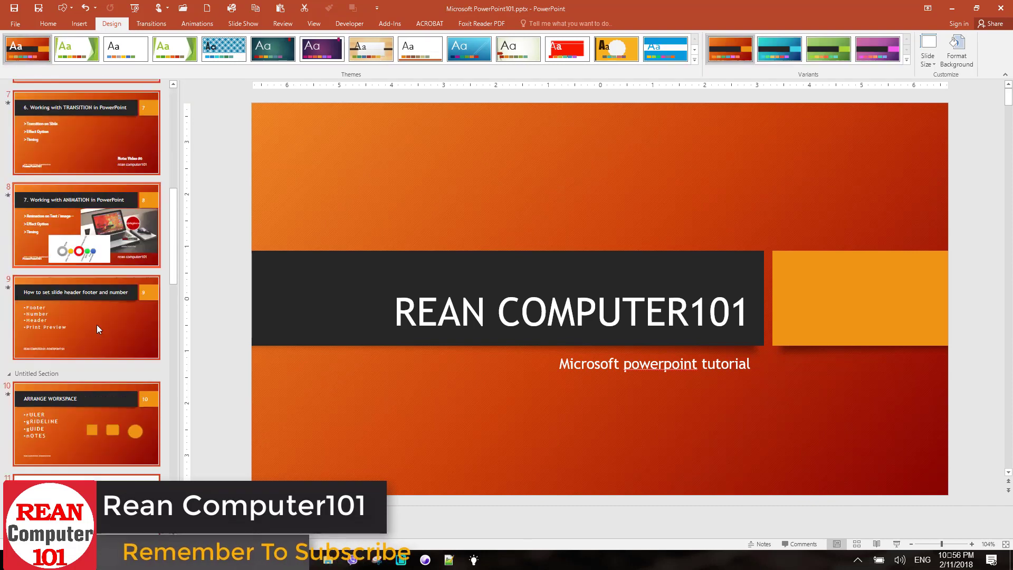
scroll(97, 325, "down", 4)
scroll(98, 332, "down", 4)
scroll(99, 336, "down", 4)
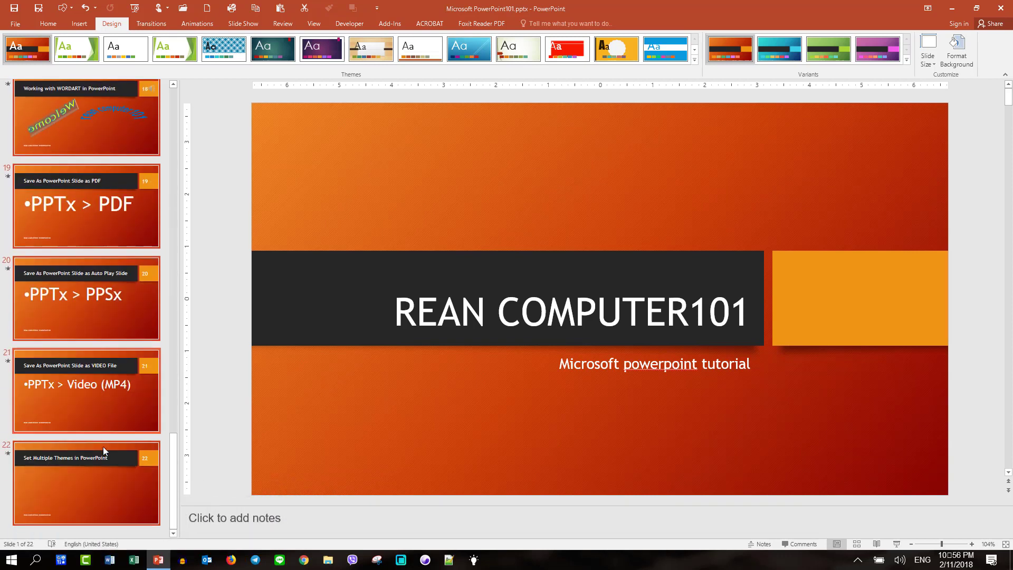
left_click(102, 475)
left_click(81, 388)
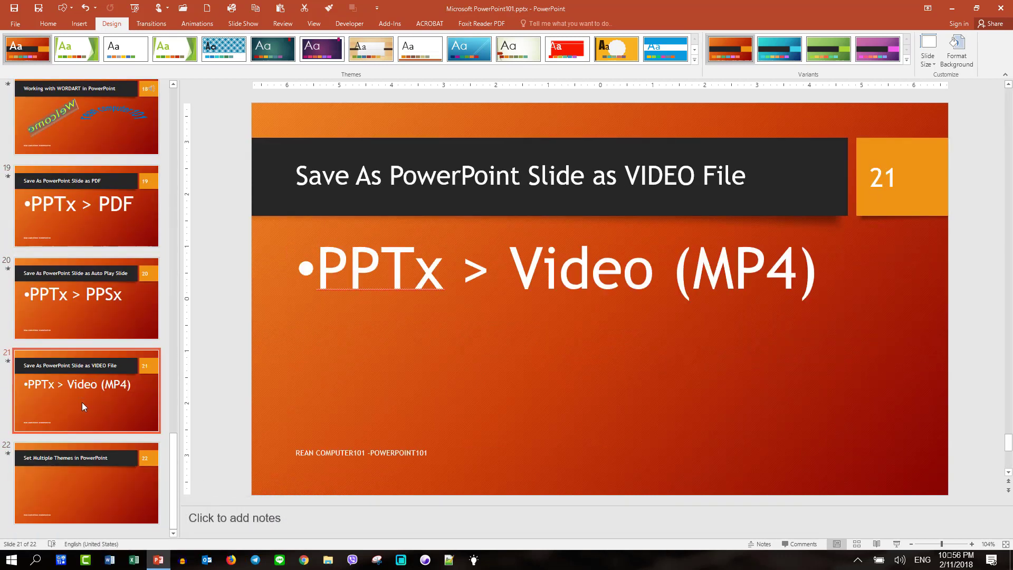
left_click(89, 487, "ctrl")
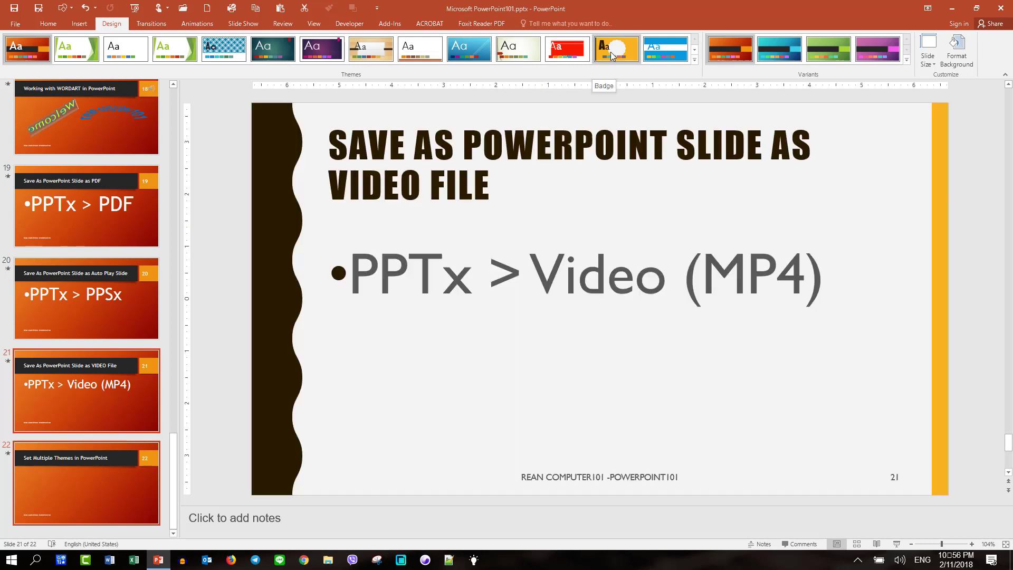
Step: Apply the yellow and brown theme to slides 21 and 22 and reorder the Save As VIDEO File slide
left_click(612, 55)
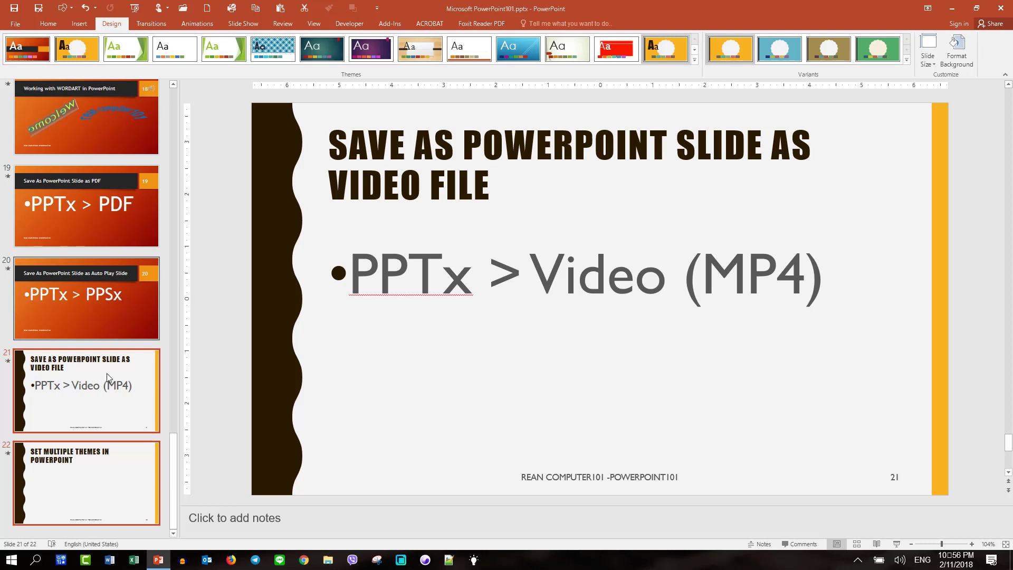
left_click_drag(169, 384, 172, 363)
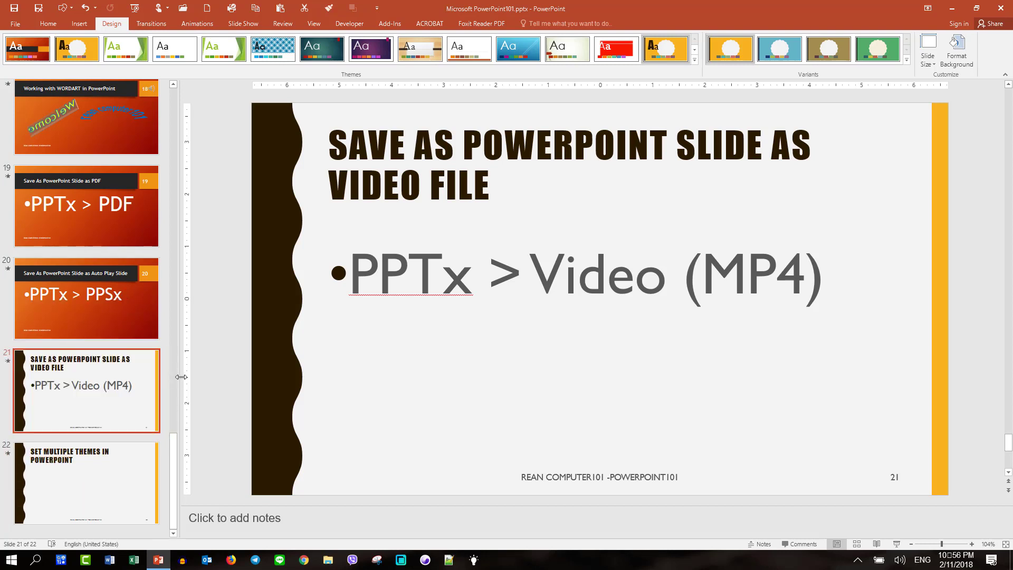
scroll(159, 382, "up", 2)
scroll(159, 382, "up", 2)
scroll(106, 328, "up", 1)
Step: Give the Working with SmartArt slide the red-title theme, then select the TABLE to Shapes slide
left_click(107, 322)
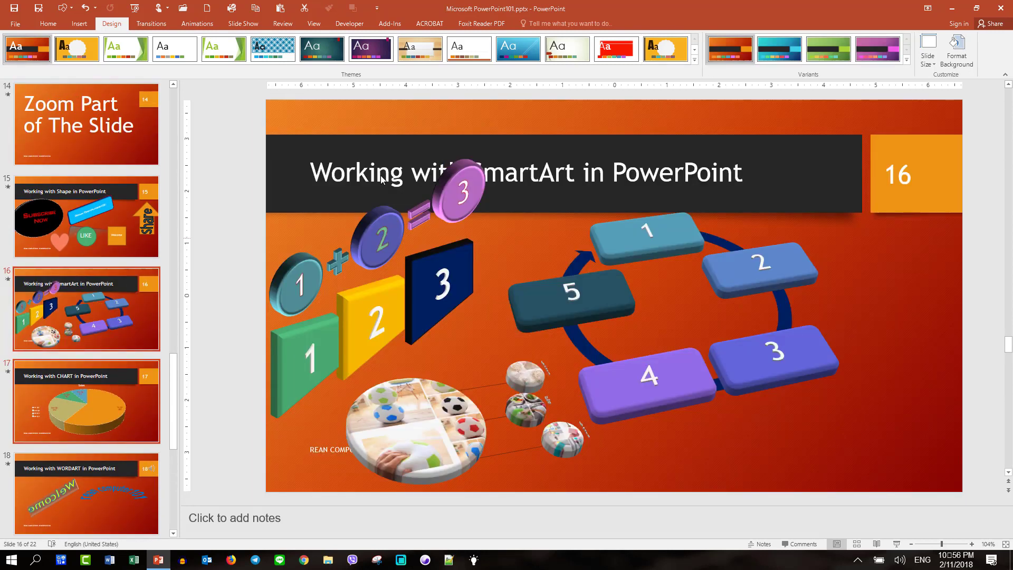
left_click(596, 58)
scroll(88, 359, "down", 3)
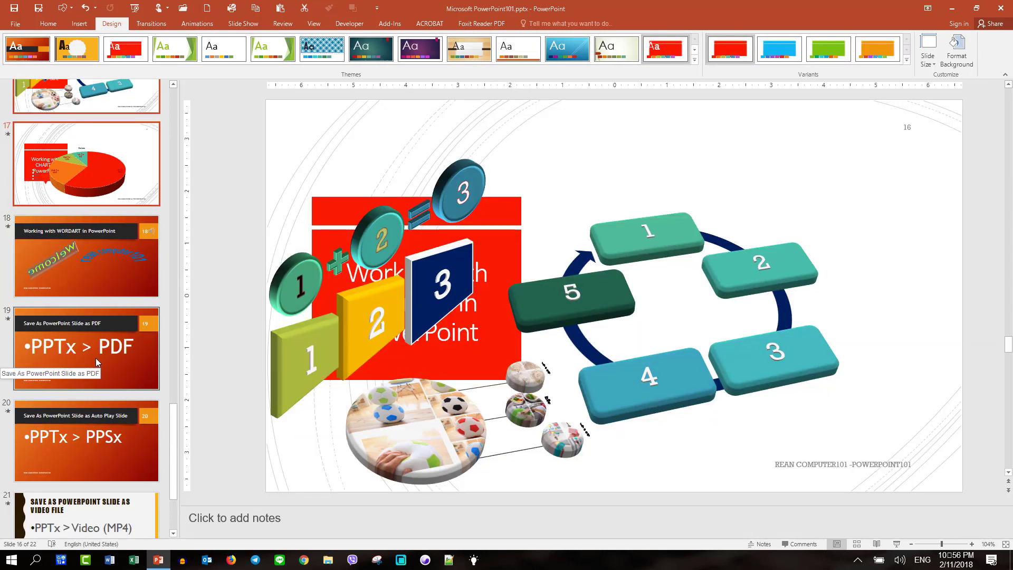
scroll(96, 362, "up", 3)
scroll(97, 359, "up", 2)
scroll(92, 338, "up", 1)
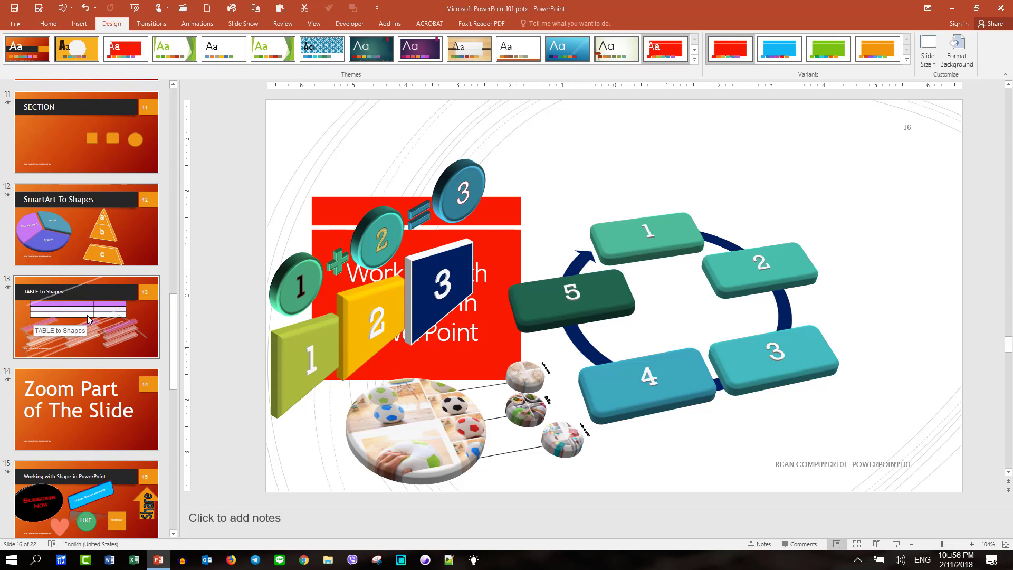
left_click(87, 315)
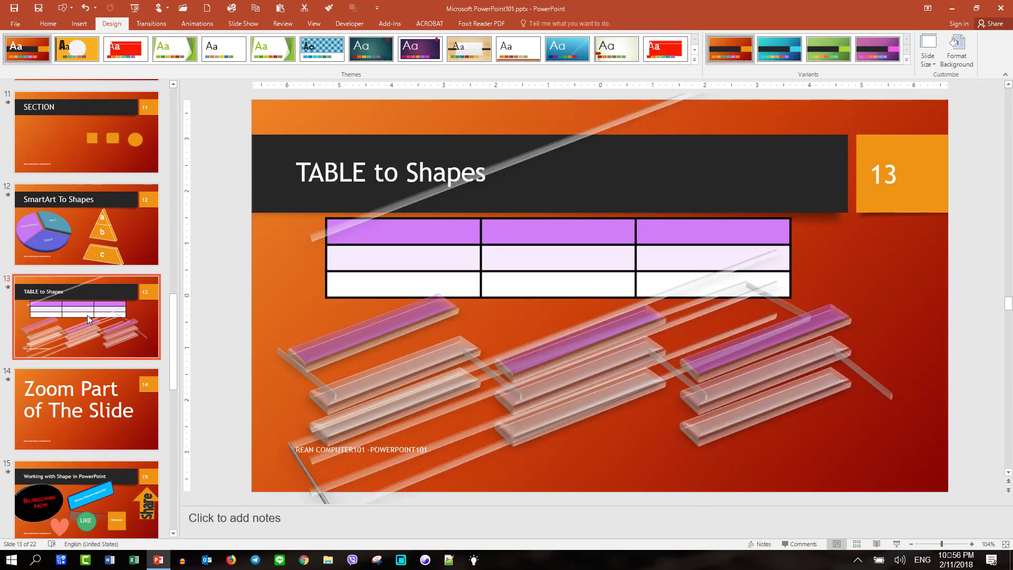
Step: Apply the dark teal theme to slide 10, ARRANGE WORKSPACE, and its matching orange slides
scroll(87, 315, "up", 2)
scroll(88, 316, "up", 1)
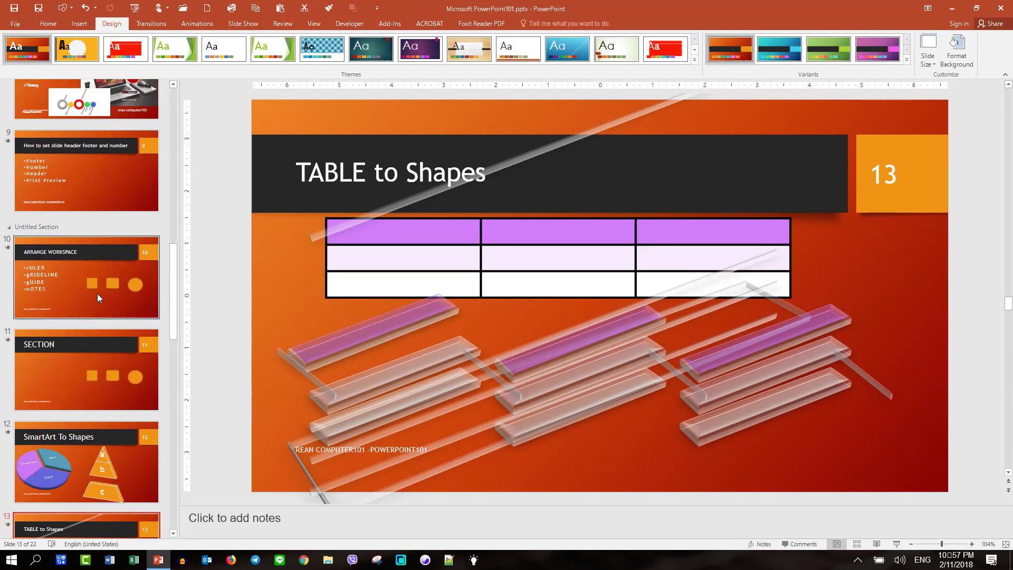
left_click(98, 298)
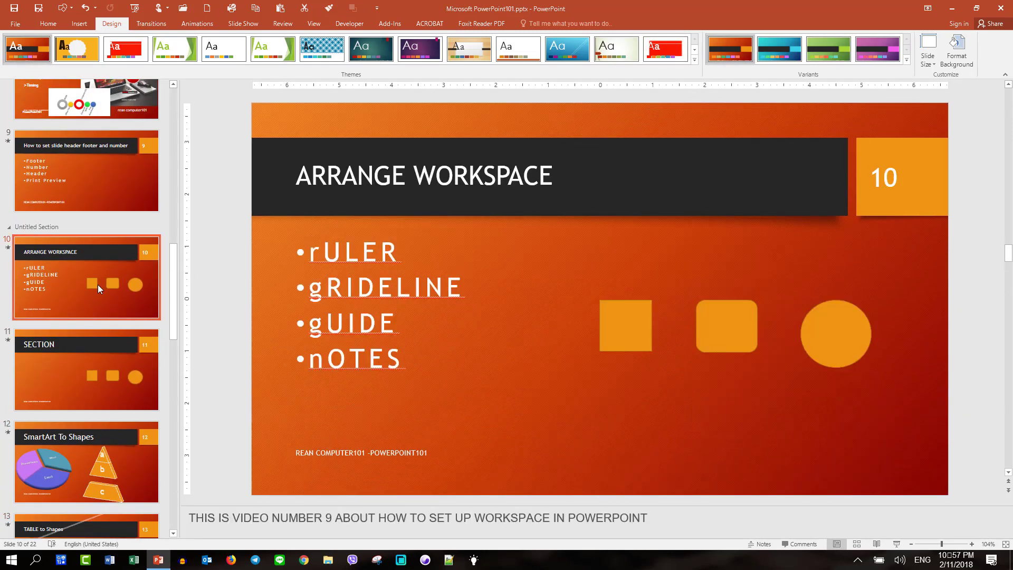
left_click(367, 53)
scroll(132, 310, "down", 3)
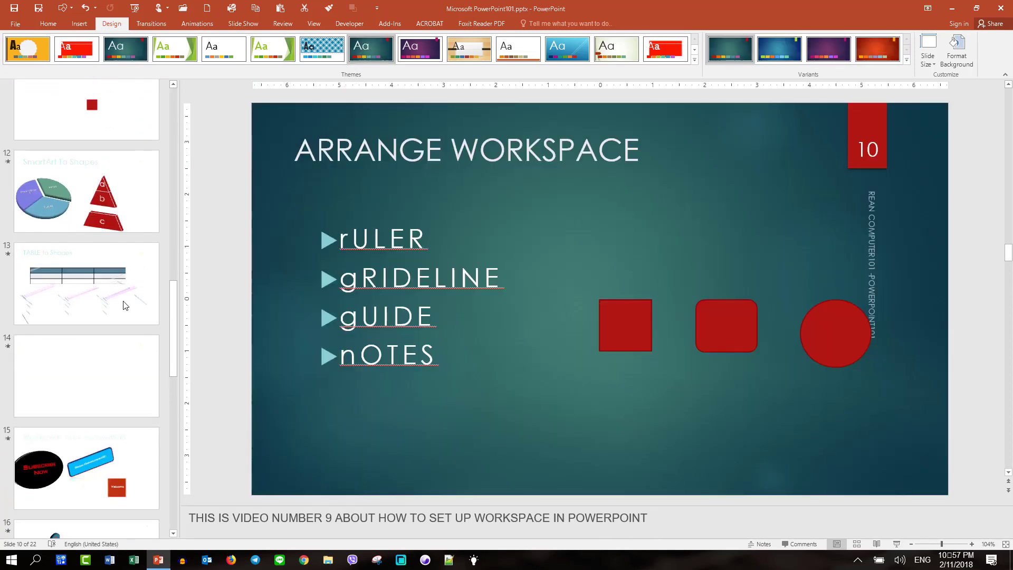
scroll(125, 305, "down", 1)
scroll(109, 303, "down", 2)
scroll(101, 314, "down", 3)
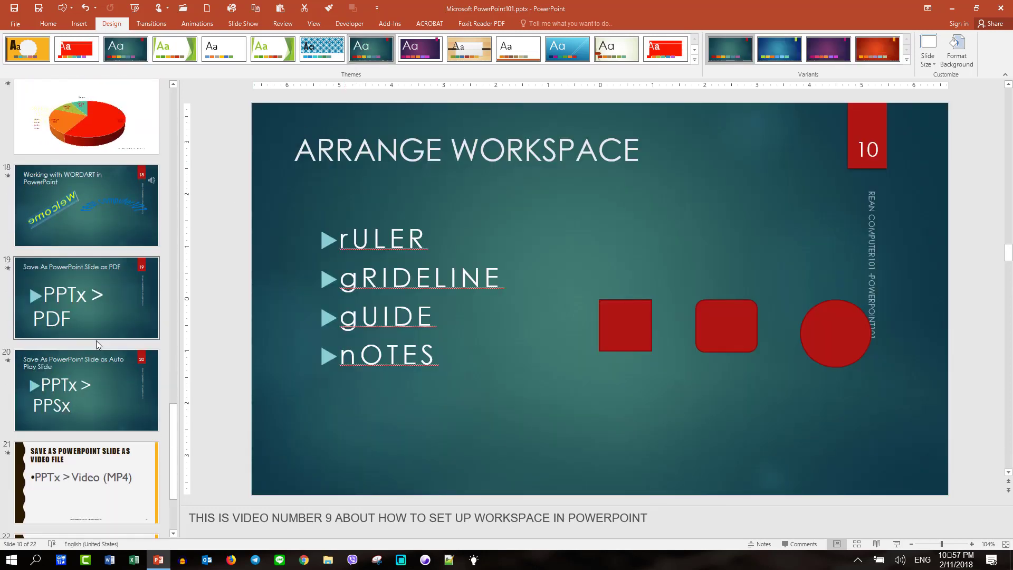
Step: Apply the Badge theme to slide 19, 'Save As PowerPoint Slide as PDF', via Apply to Selected Slides
scroll(97, 345, "down", 1)
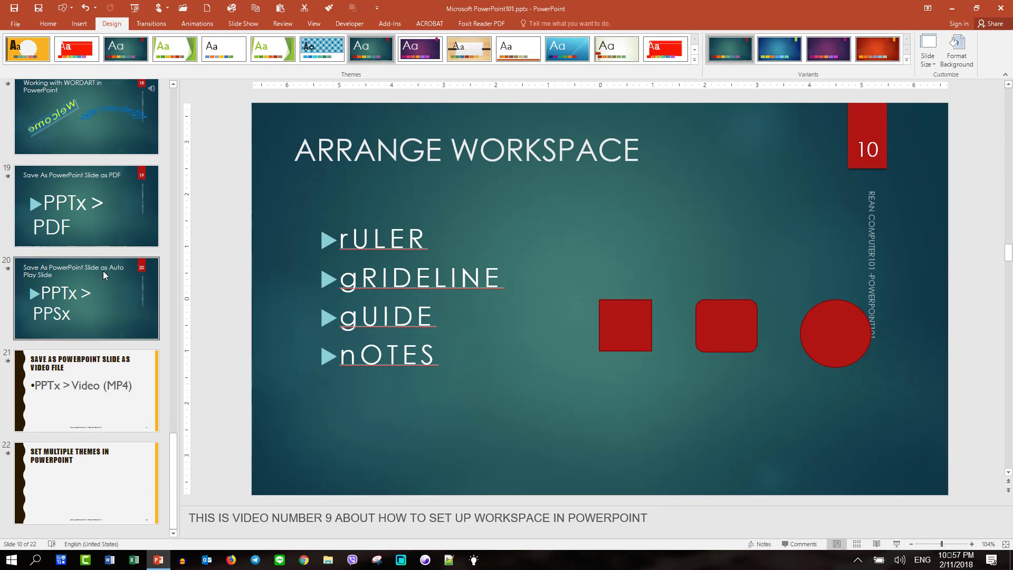
left_click(93, 208)
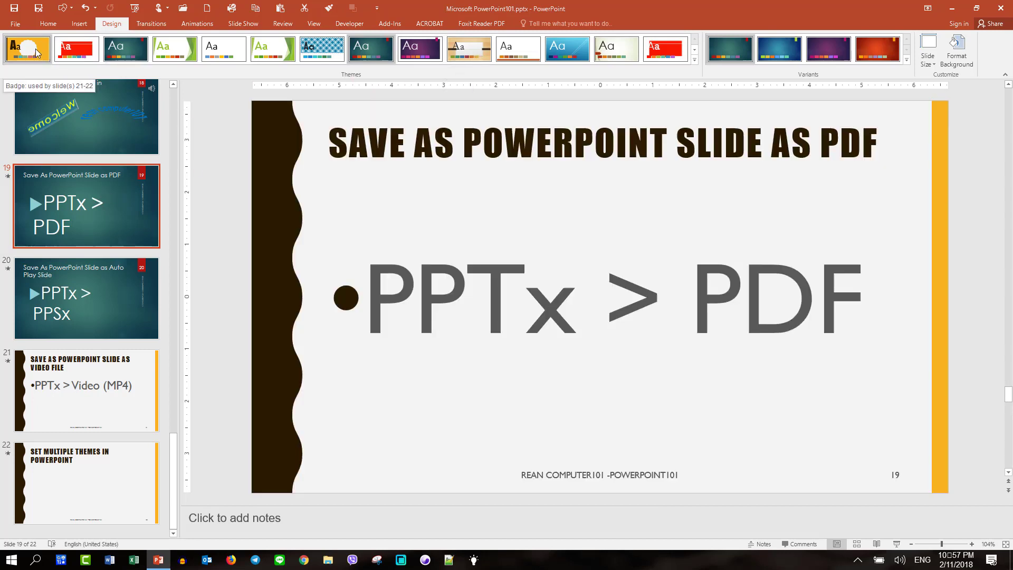
right_click(36, 52)
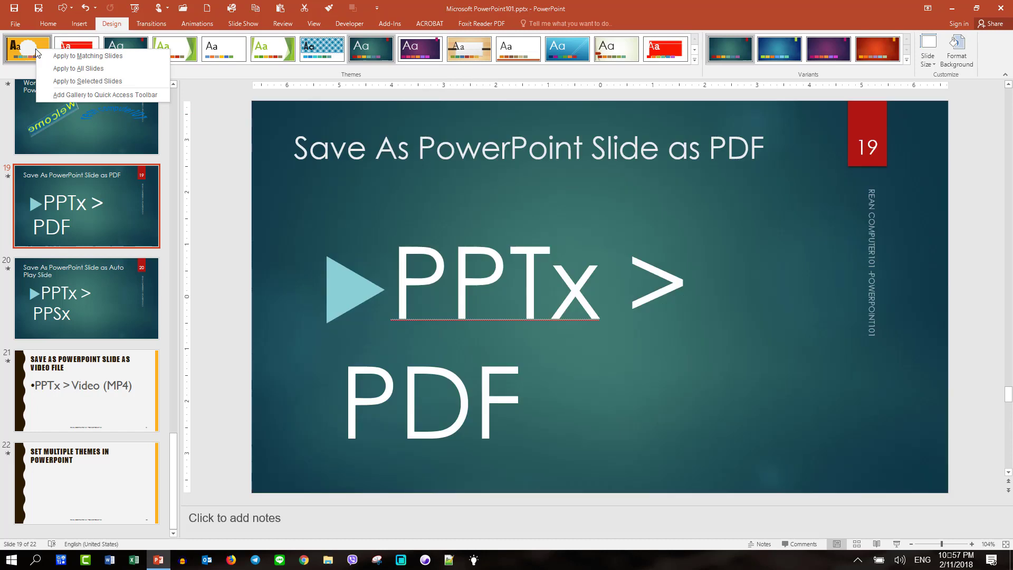
left_click(77, 82)
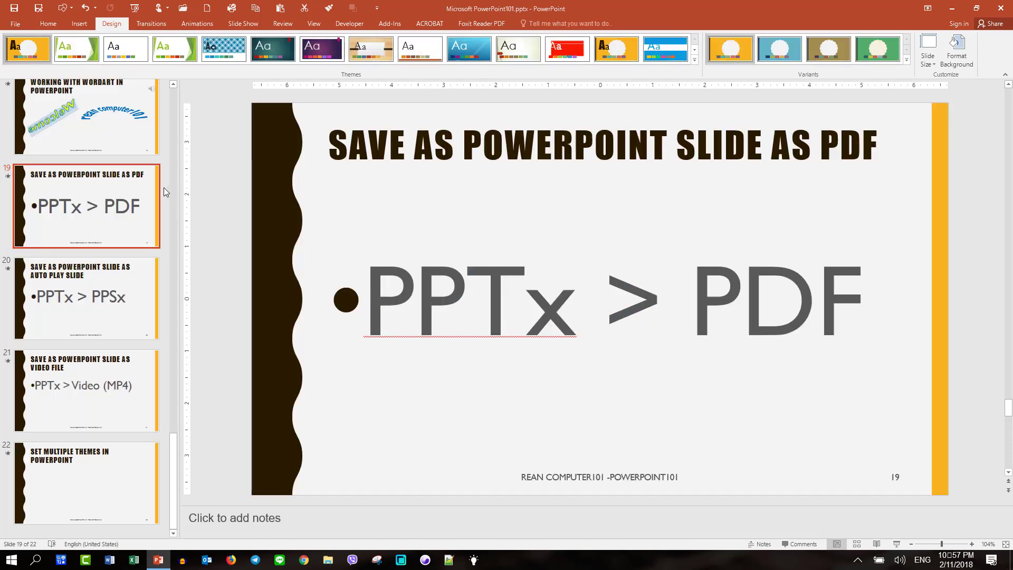
scroll(111, 212, "up", 3)
scroll(111, 212, "up", 3)
scroll(111, 213, "up", 3)
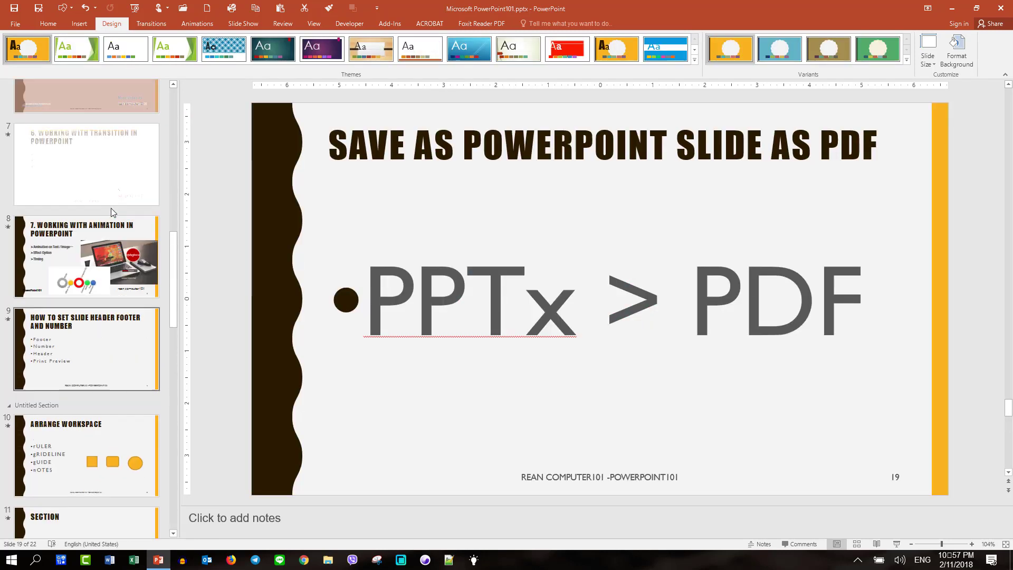
scroll(111, 213, "up", 3)
scroll(112, 190, "up", 3)
scroll(111, 169, "up", 2)
scroll(110, 162, "up", 1)
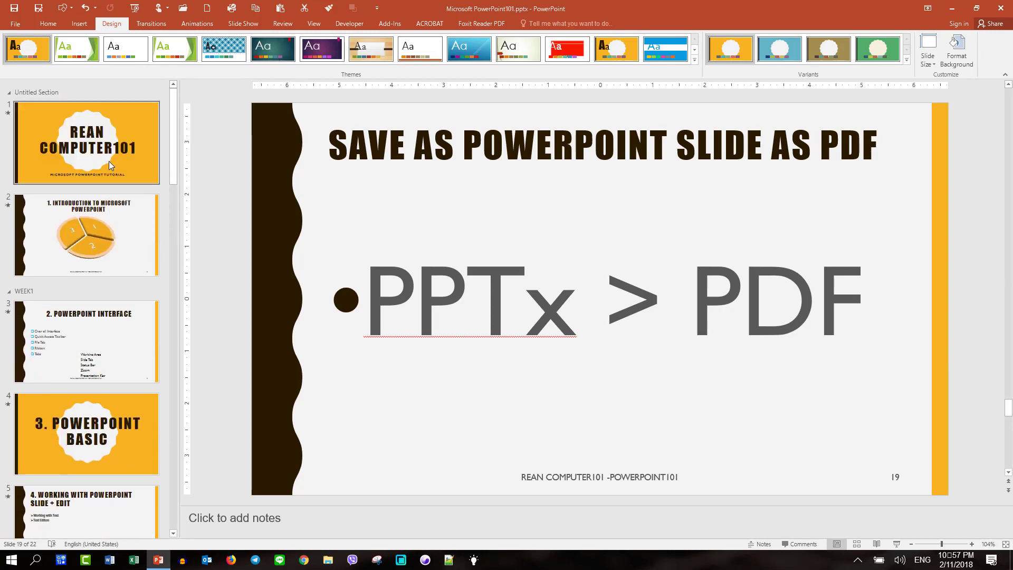
Step: Apply the dark teal theme only to slide 2, 'Introduction to Microsoft PowerPoint'
left_click(116, 158)
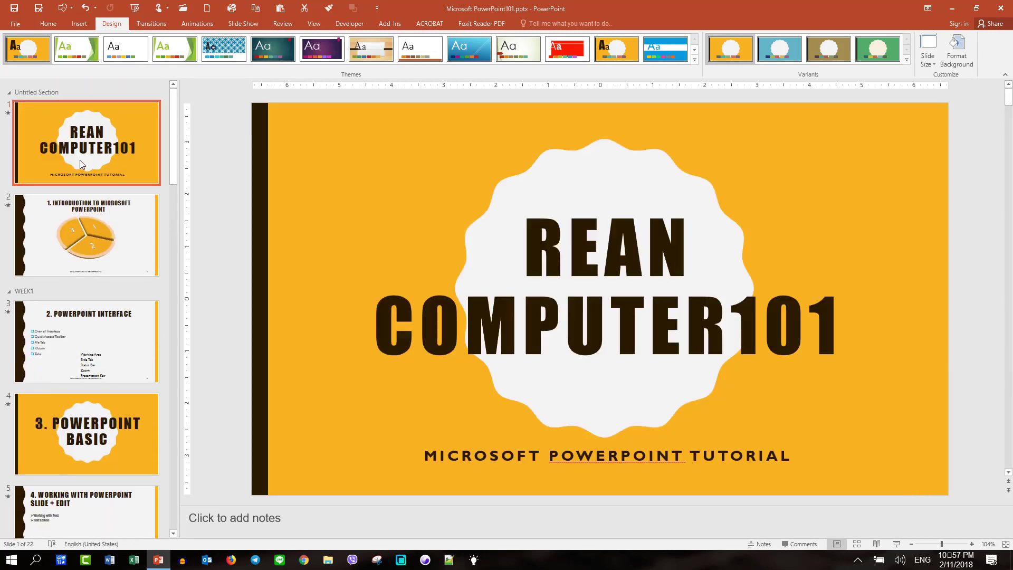
left_click(114, 241)
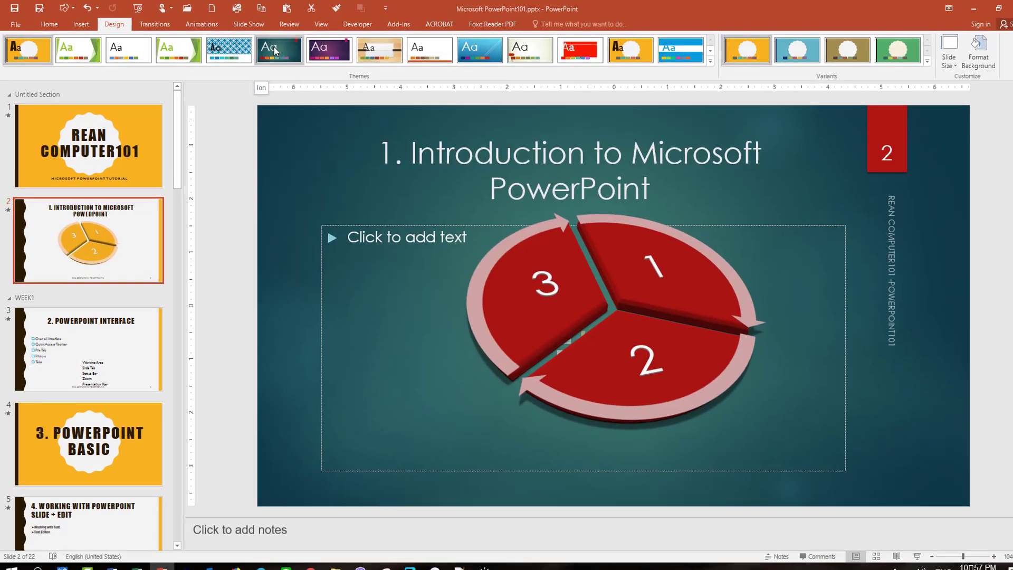
right_click(267, 51)
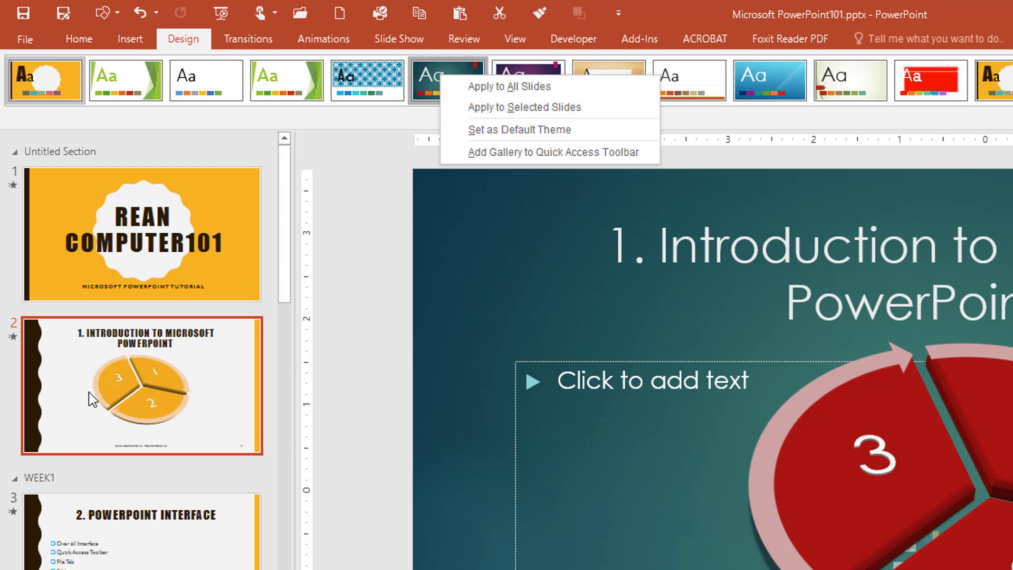
left_click(543, 112)
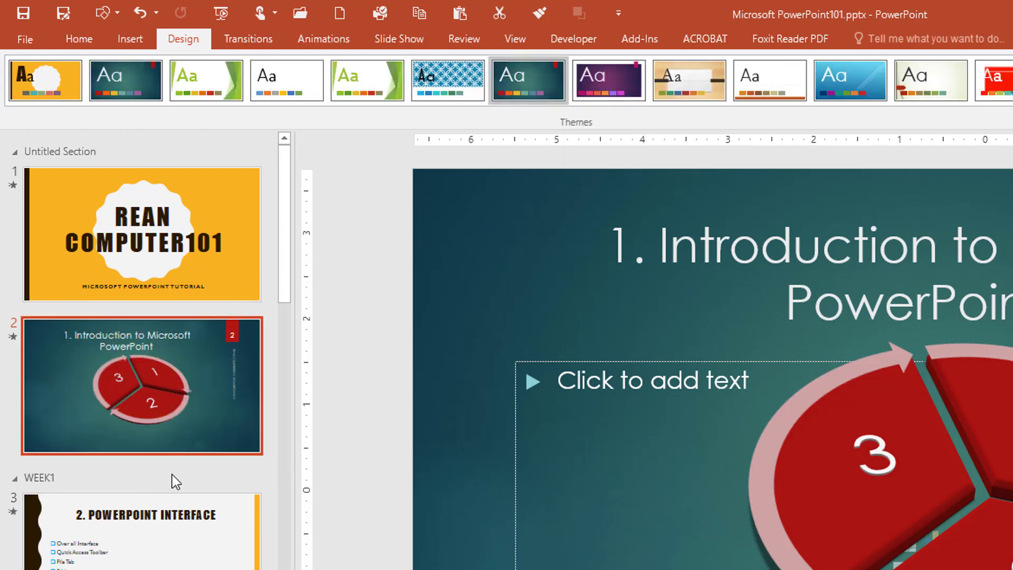
Step: Undo slide 2's teal theme, put every slide on purple, then give slide 2 the wood-framed theme
key("ctrl+z")
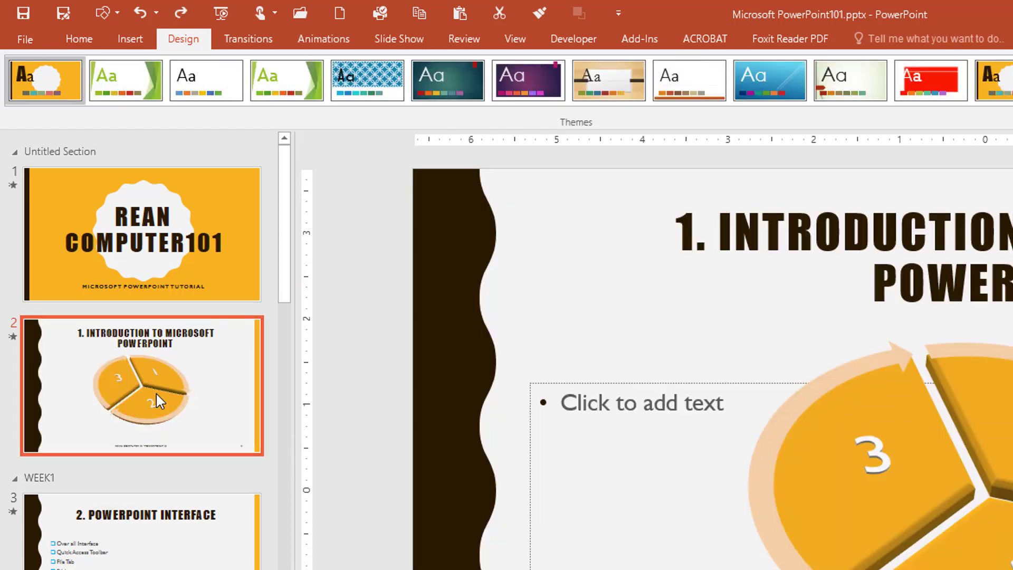
left_click(187, 559)
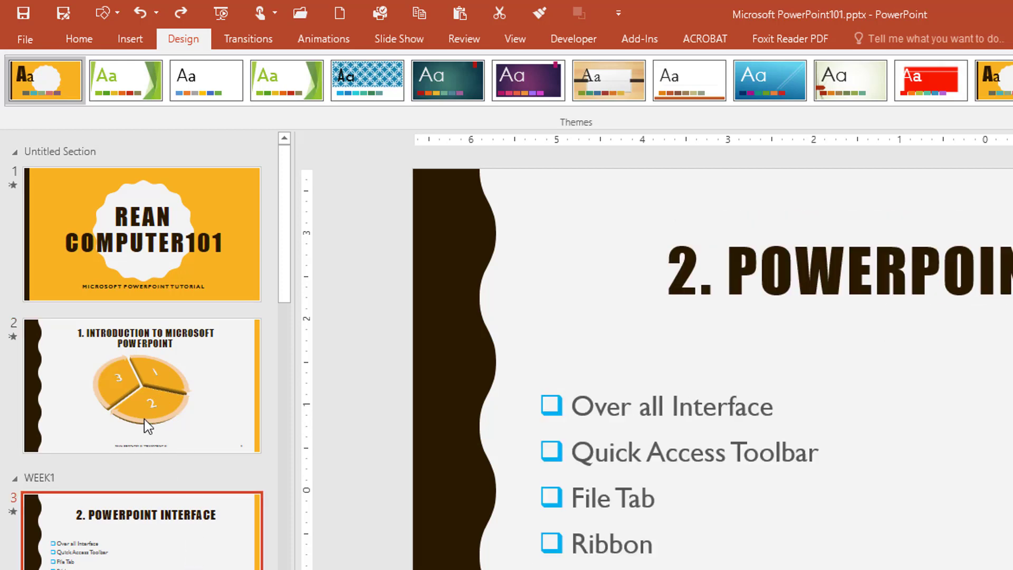
left_click(148, 390)
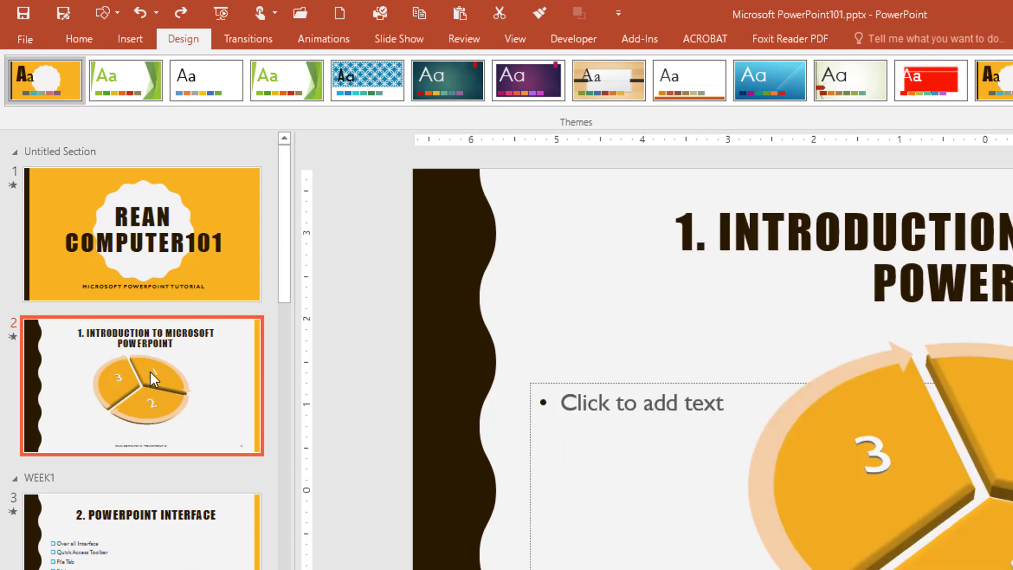
left_click(543, 80)
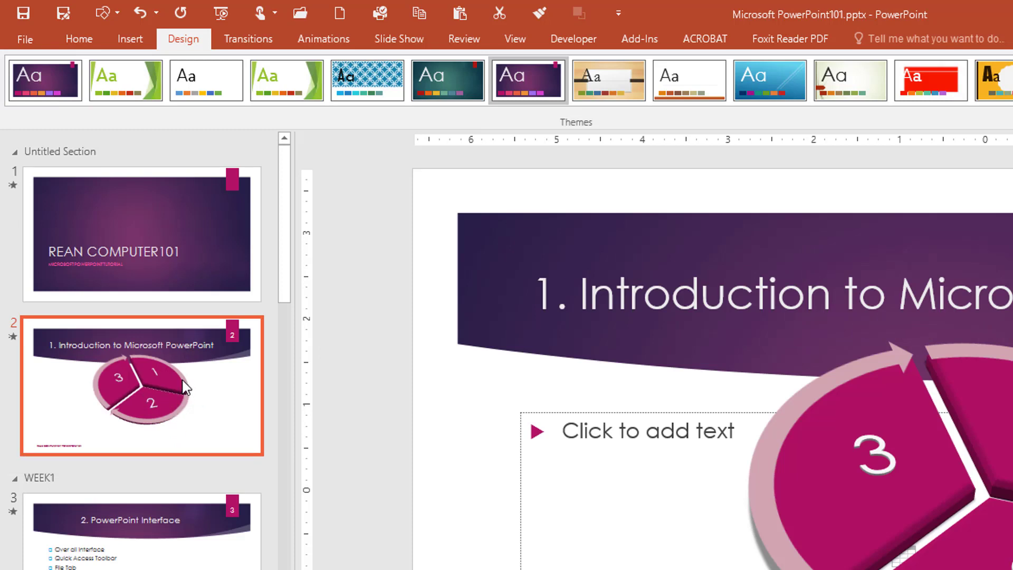
right_click(612, 79)
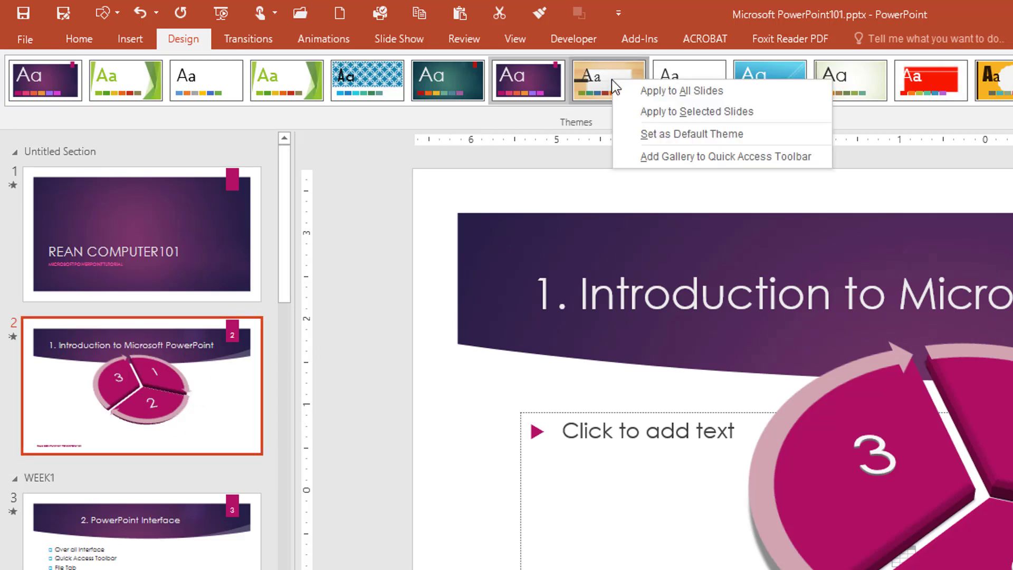
left_click(787, 117)
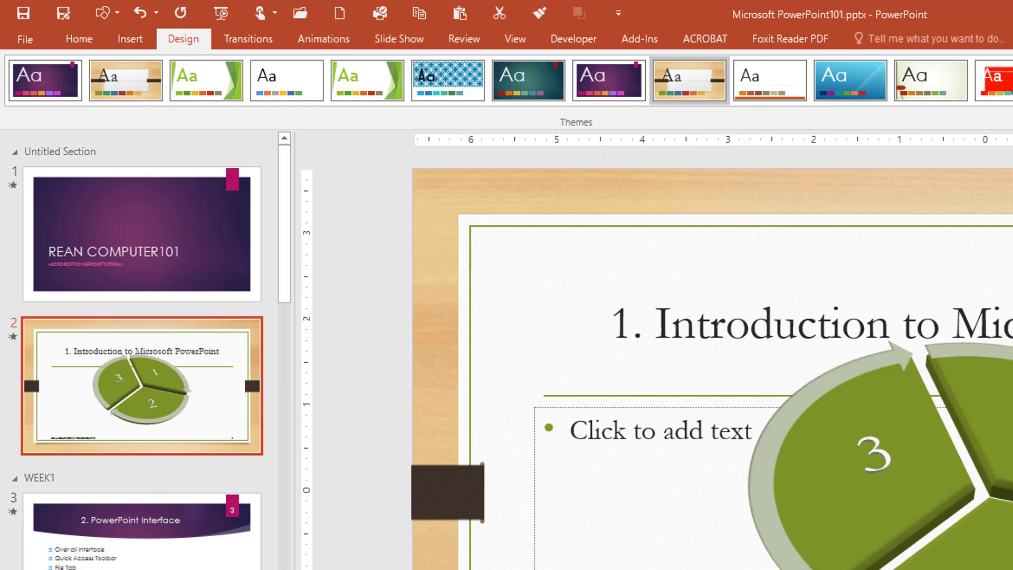
Step: Select slides 20 through 22, starting from 'Save As PowerPoint Slide as Auto Play Slide'
scroll(169, 549, "down", 5)
scroll(166, 538, "down", 3)
scroll(163, 536, "down", 4)
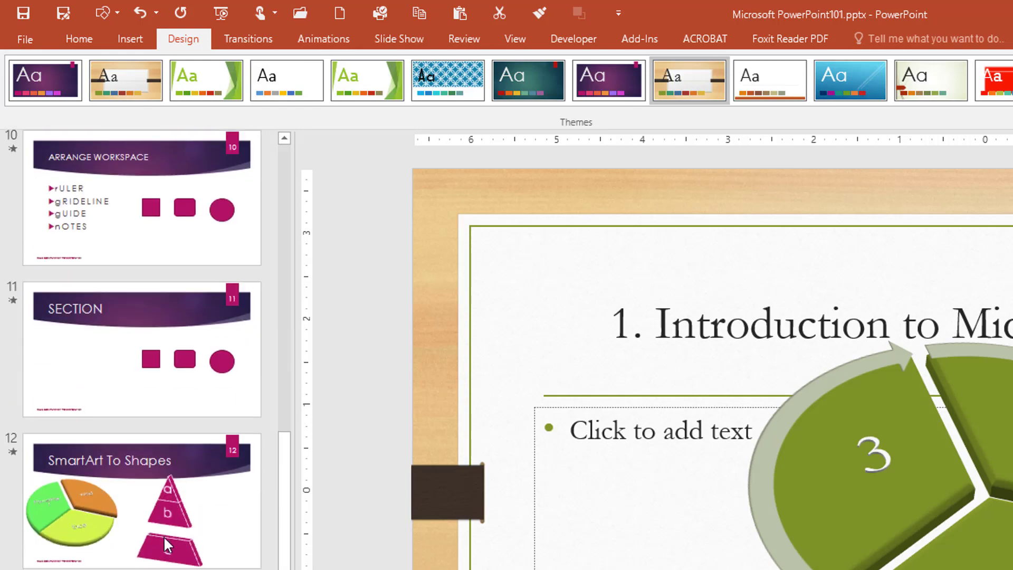
scroll(163, 538, "down", 2)
scroll(153, 536, "down", 2)
scroll(151, 538, "down", 4)
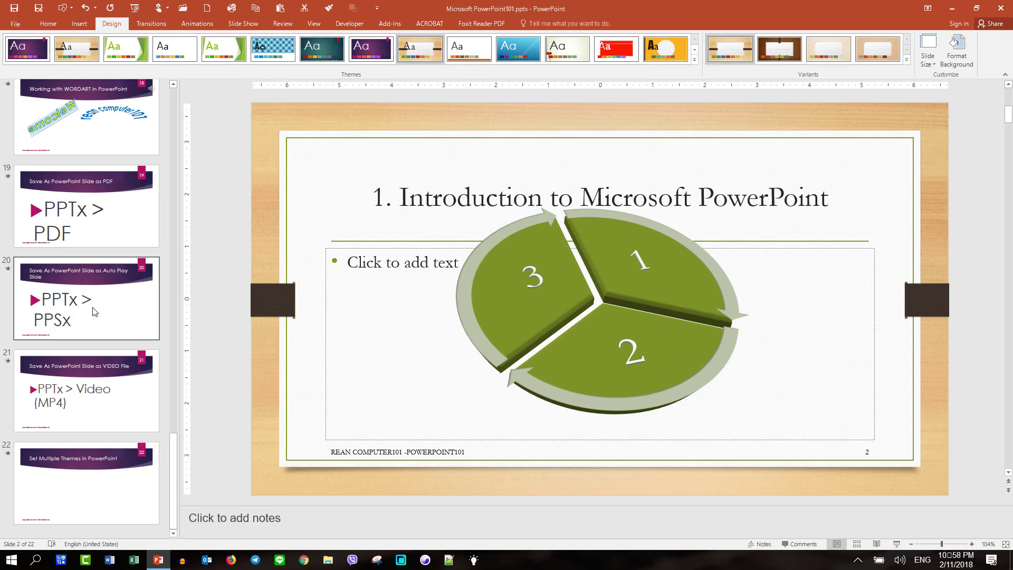
left_click(94, 311)
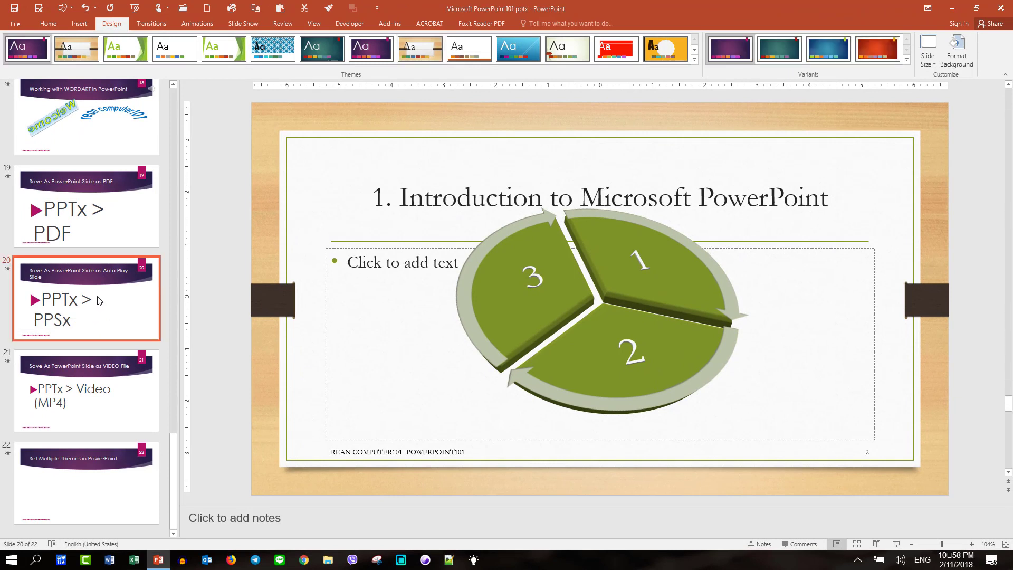
left_click(87, 473, "shift")
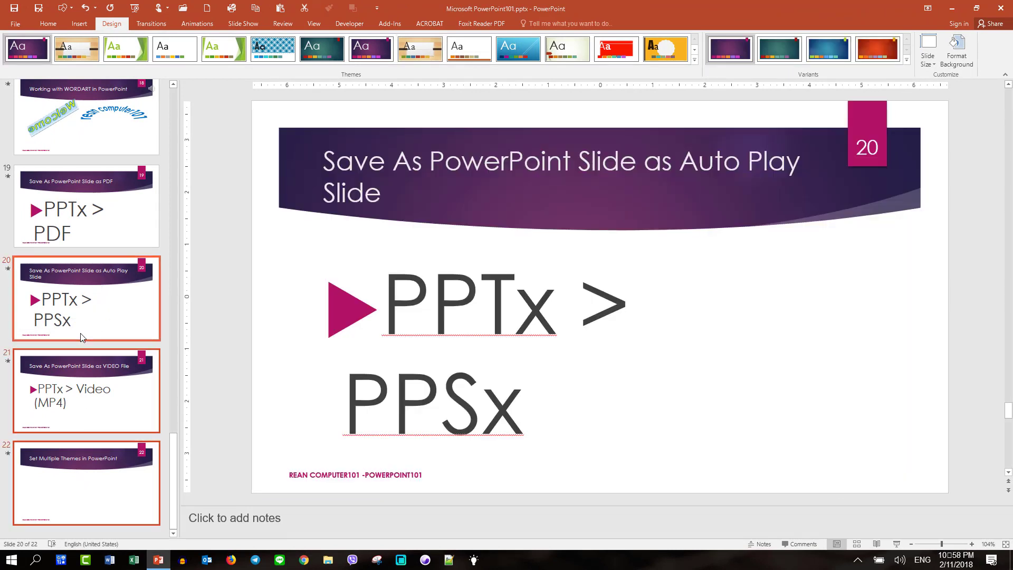
Step: Apply the red theme to all purple-themed slides using Apply to Matching Slides
right_click(213, 56)
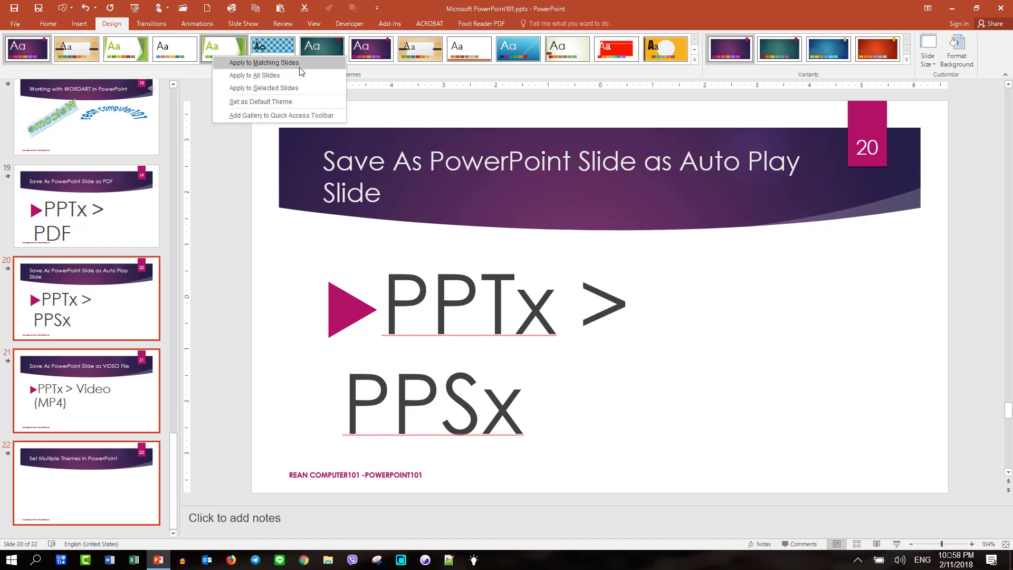
right_click(606, 49)
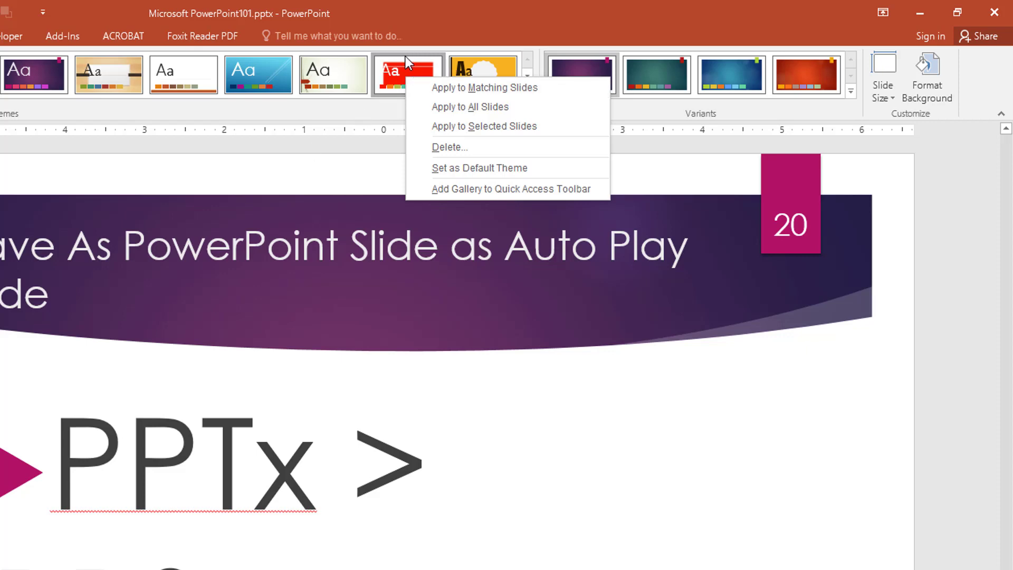
left_click(446, 89)
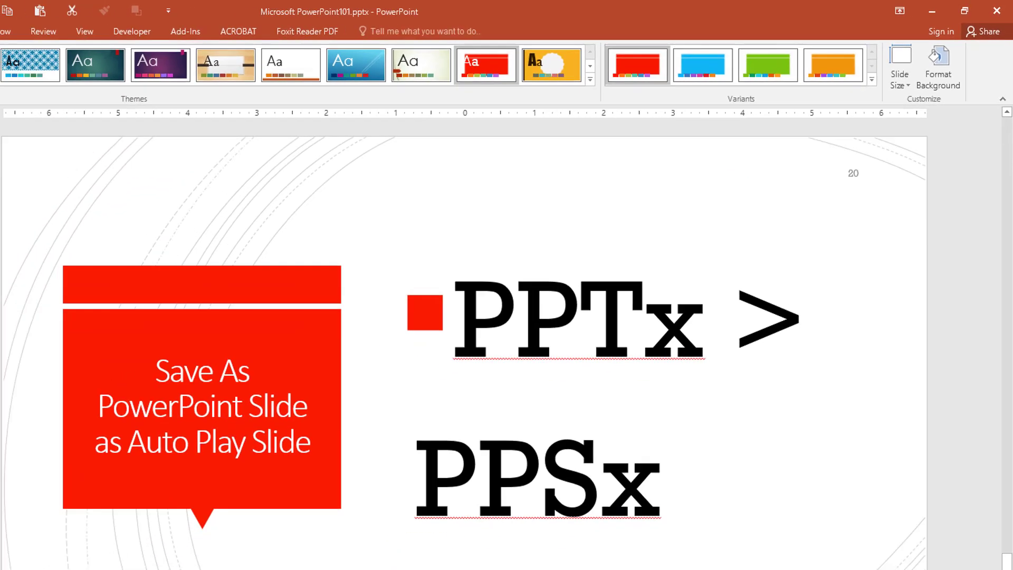
scroll(102, 311, "up", 3)
scroll(102, 311, "up", 3)
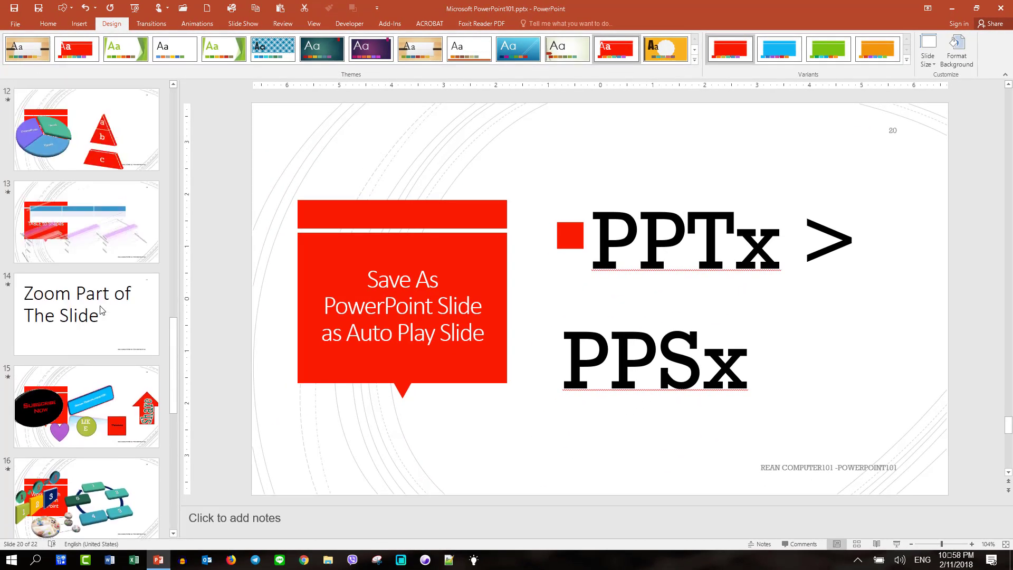
scroll(102, 311, "up", 3)
scroll(102, 311, "up", 2)
scroll(102, 310, "down", 3)
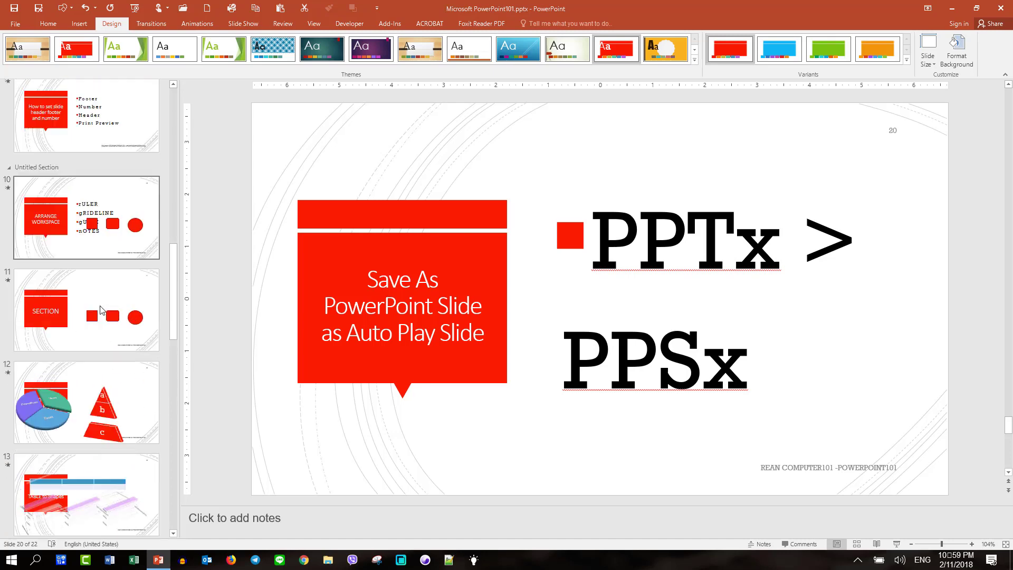
scroll(101, 310, "down", 3)
scroll(101, 311, "down", 2)
scroll(100, 315, "down", 3)
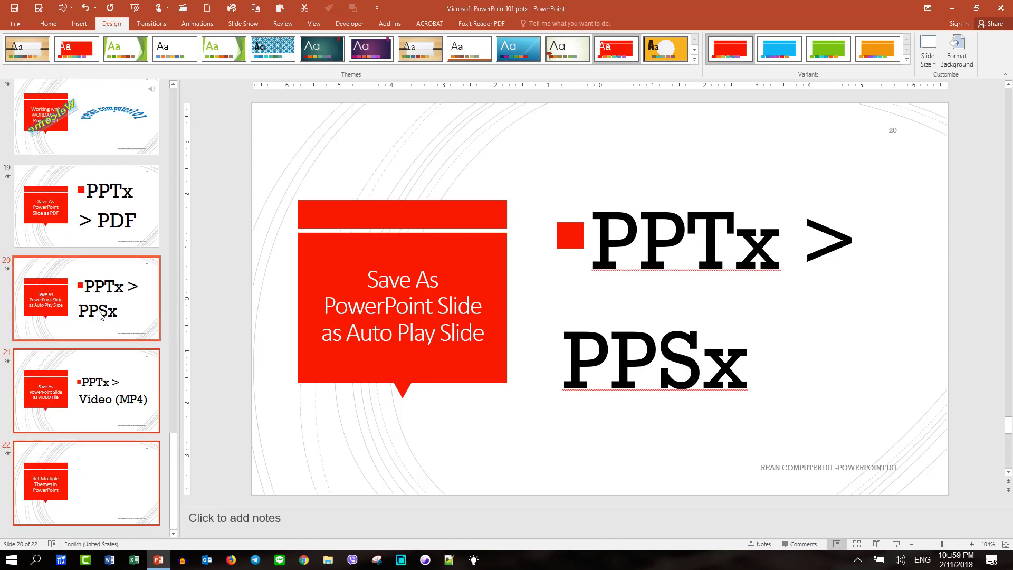
Step: Undo the red theme change, then apply the red theme only to the selected slides
key("ctrl+z")
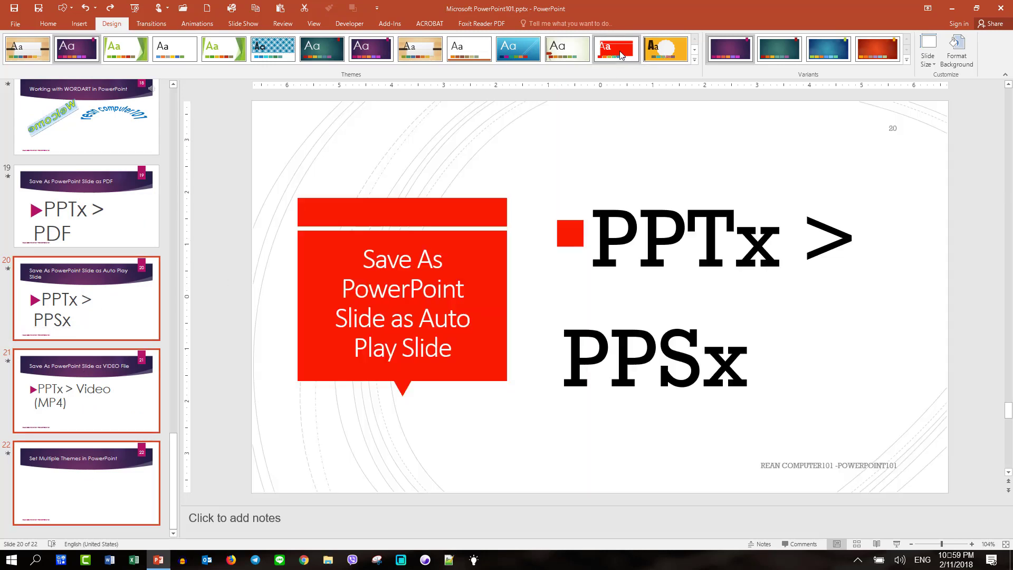
right_click(618, 54)
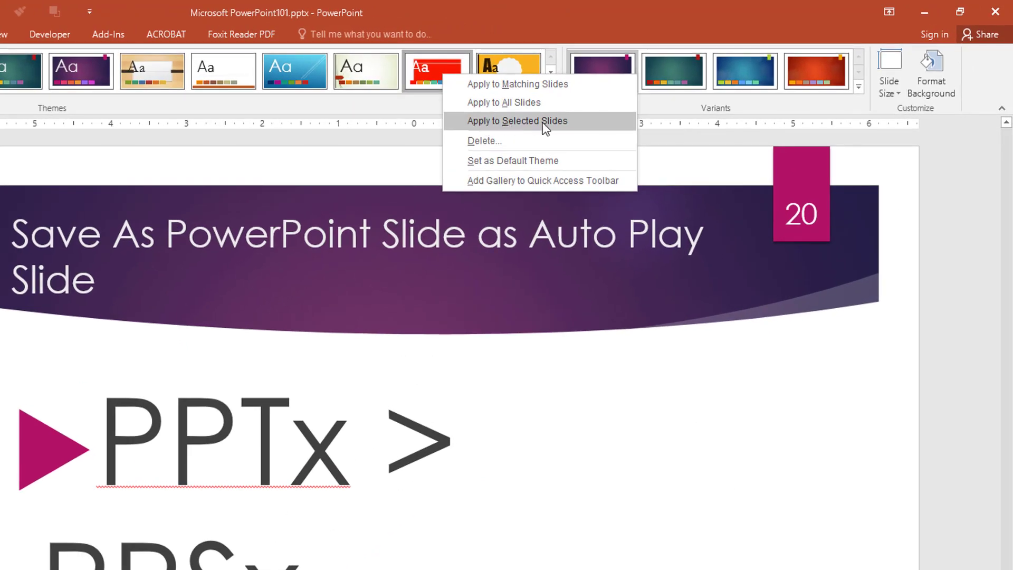
left_click(543, 120)
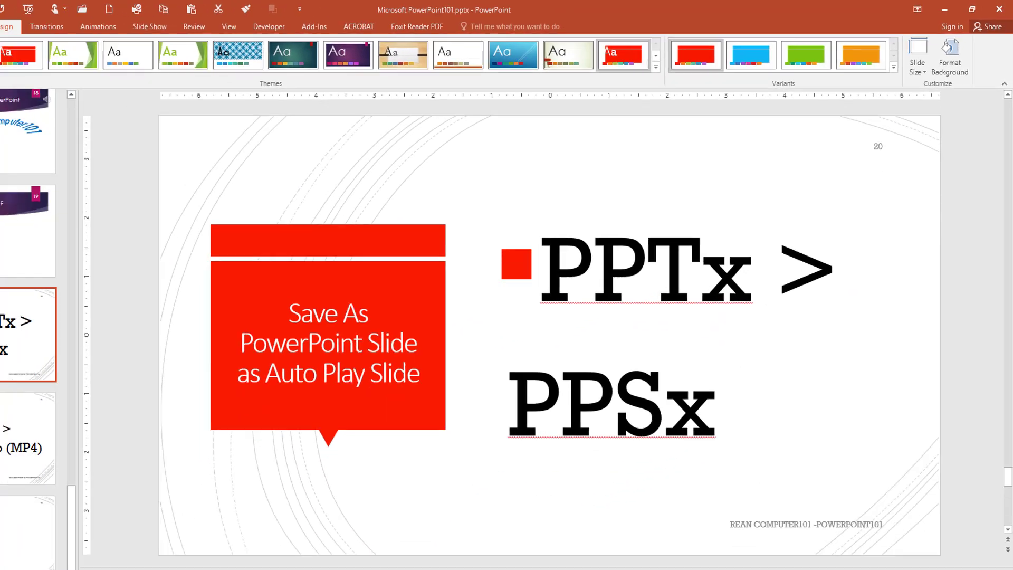
Step: Check slides 21 and 22 for the red theme, then return to slide 20
left_click(84, 391)
left_click(81, 463)
left_click(92, 406)
left_click(121, 265)
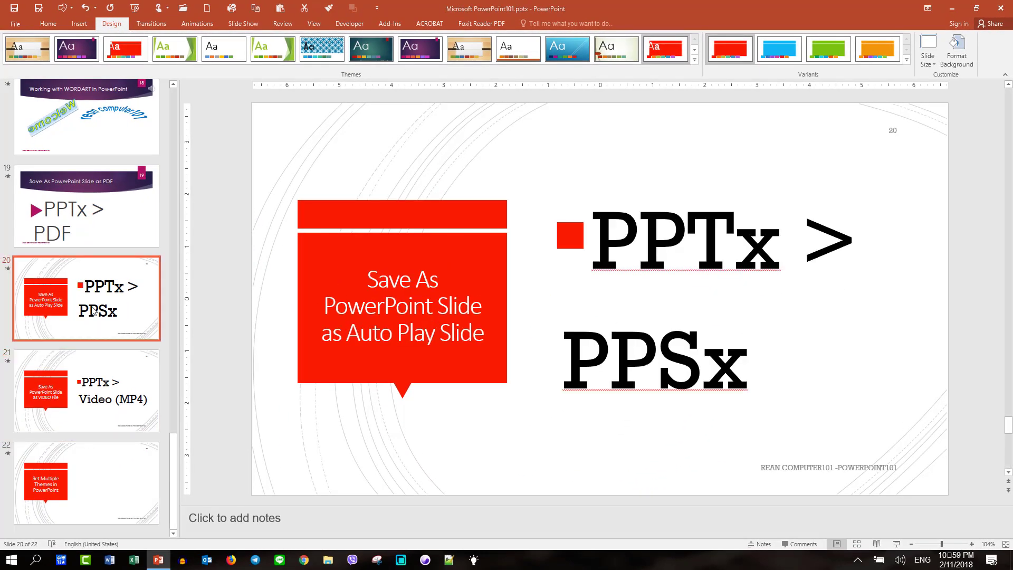
Step: Apply the blue patterned theme to slide 19 alone via Apply to Selected Slides
left_click(114, 243)
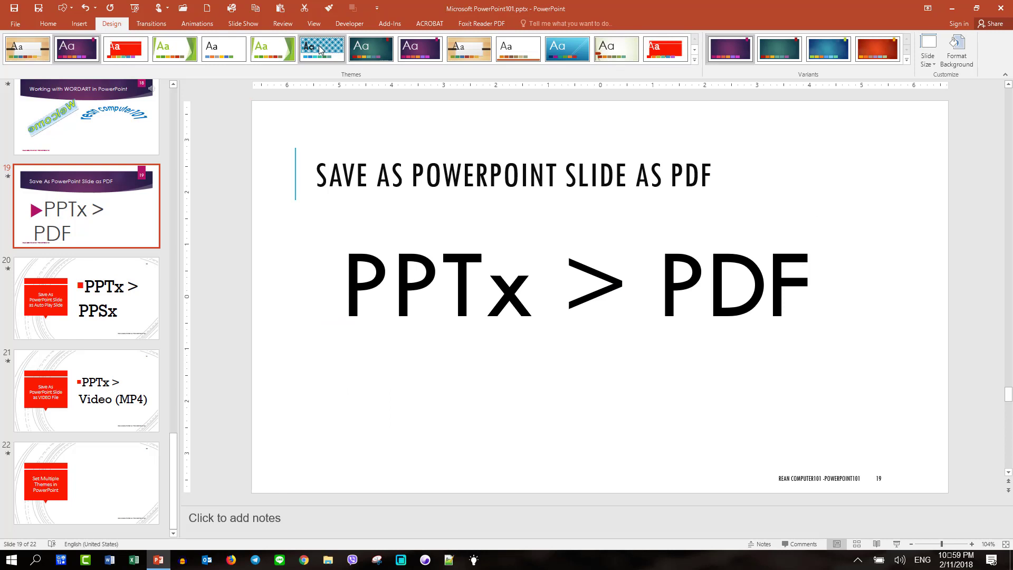
right_click(320, 47)
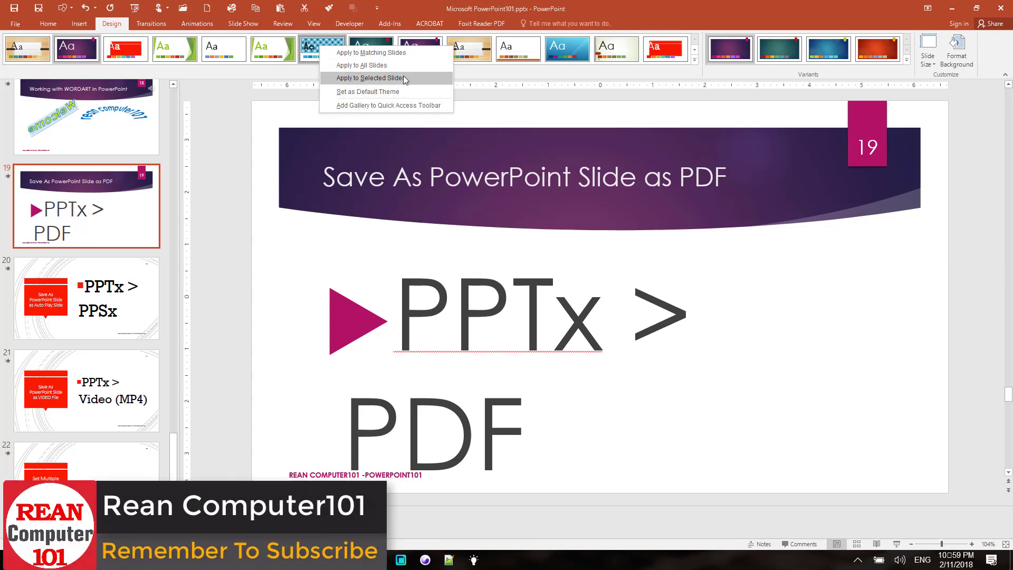
left_click(370, 52)
Step: Scroll up the thumbnail pane and view slide 2 with its wood theme
scroll(119, 283, "up", 1)
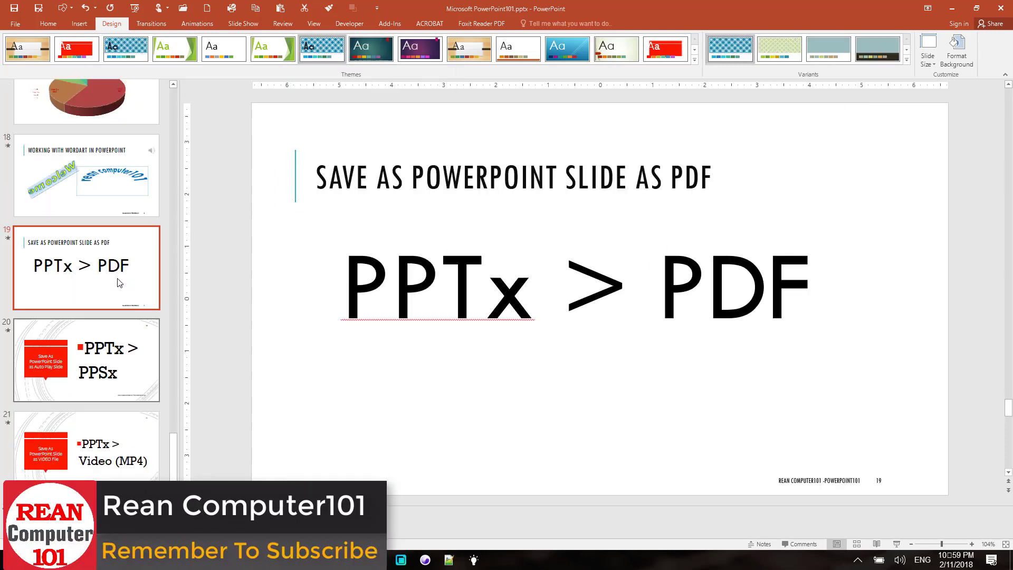
scroll(119, 283, "up", 2)
scroll(119, 283, "up", 1)
scroll(119, 284, "up", 3)
scroll(119, 284, "up", 3)
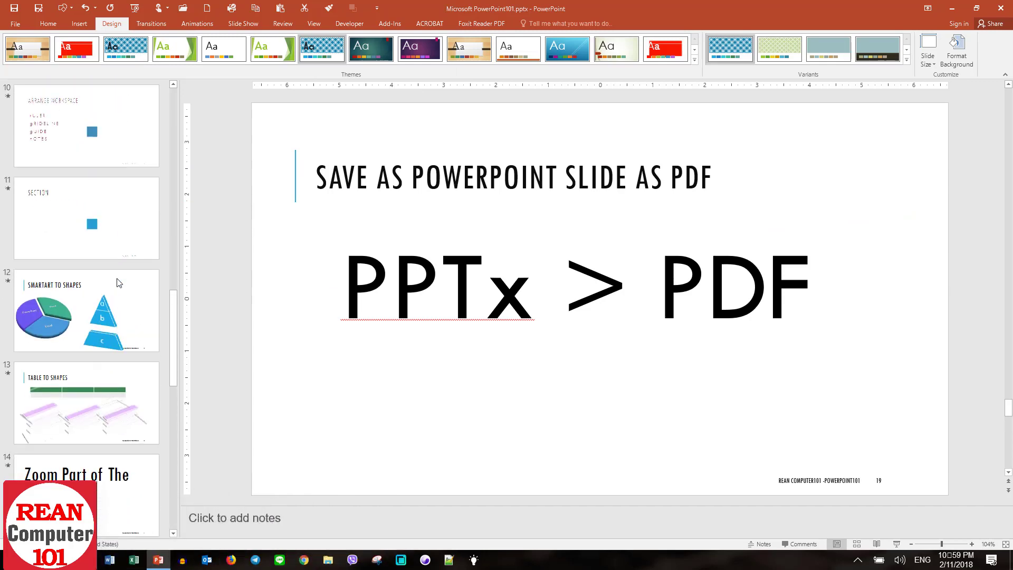
scroll(119, 283, "up", 3)
scroll(119, 284, "up", 2)
scroll(119, 283, "up", 3)
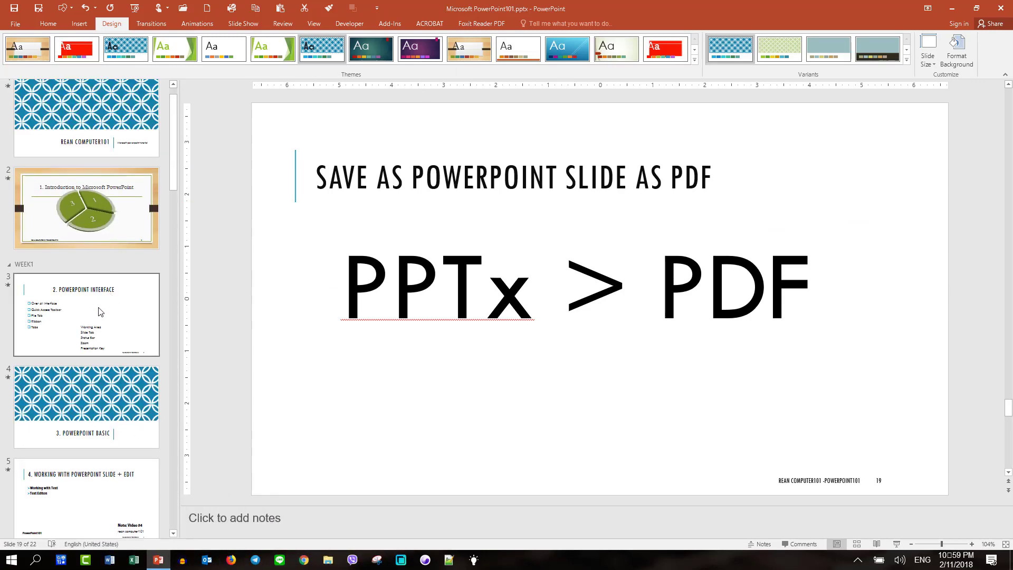
left_click(97, 228)
Step: Review slides 22 and 21, ending on slide 20
scroll(98, 228, "down", 4)
scroll(98, 228, "down", 6)
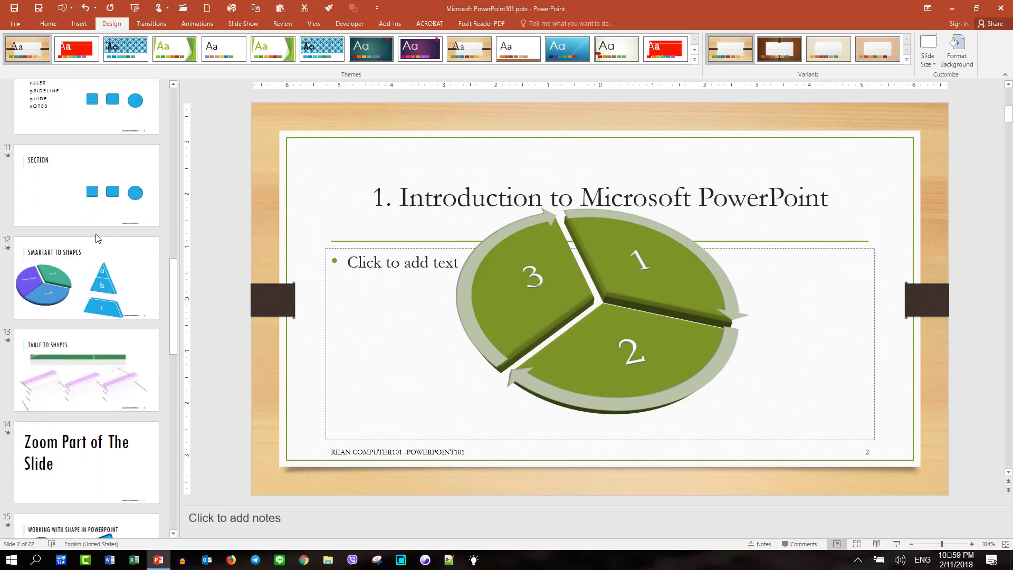
scroll(90, 259, "down", 5)
scroll(79, 286, "down", 2)
left_click(99, 448)
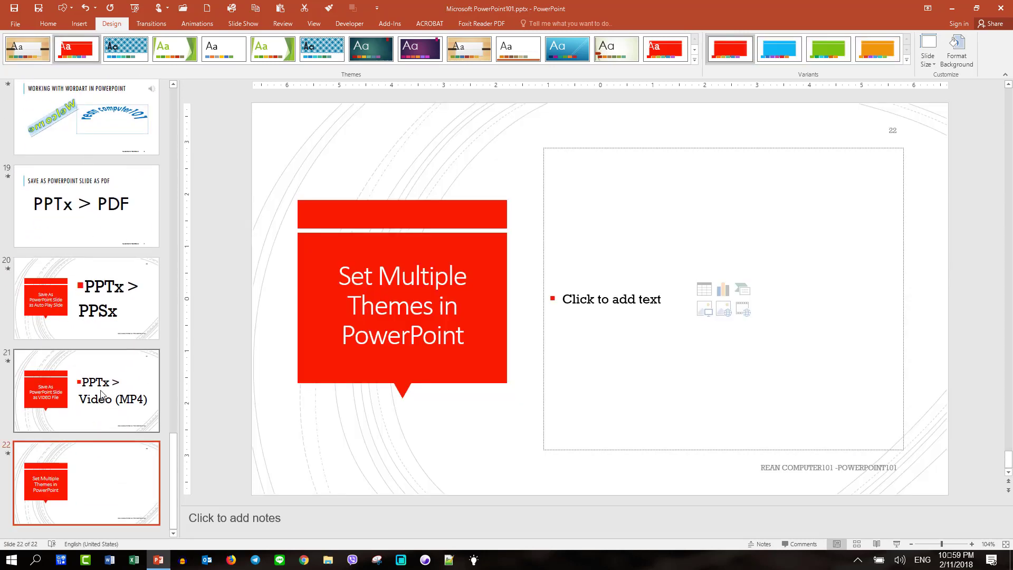
left_click(100, 391)
left_click(100, 313)
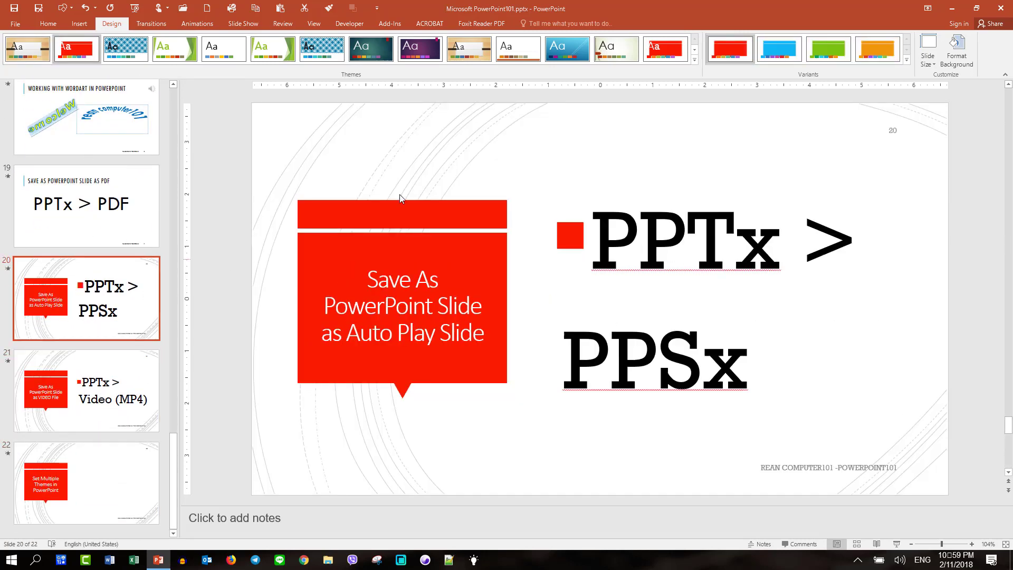
Step: Apply the red-titled, brick-background theme from the full Themes gallery to matching slides 20–22
right_click(264, 47)
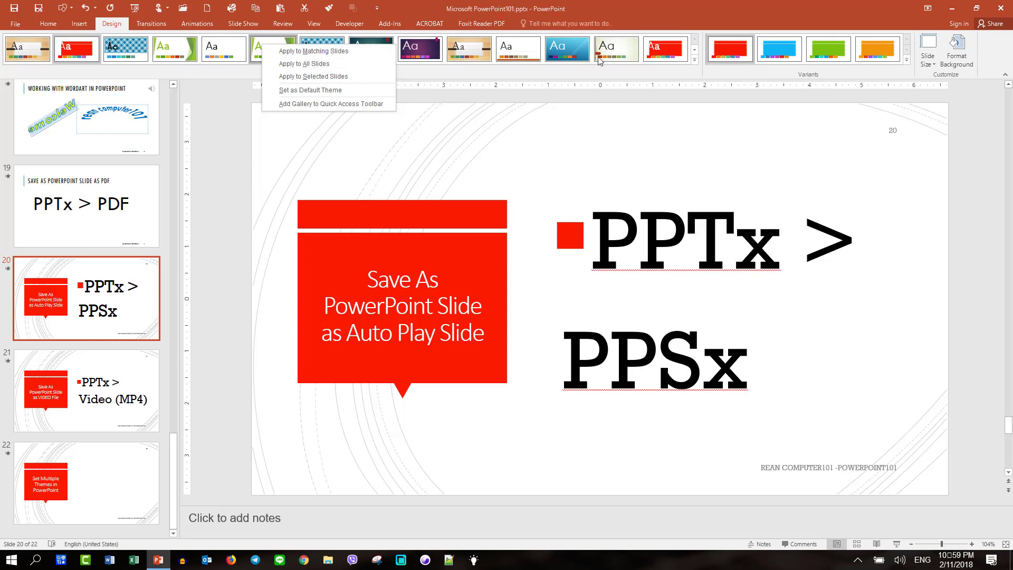
key("Escape")
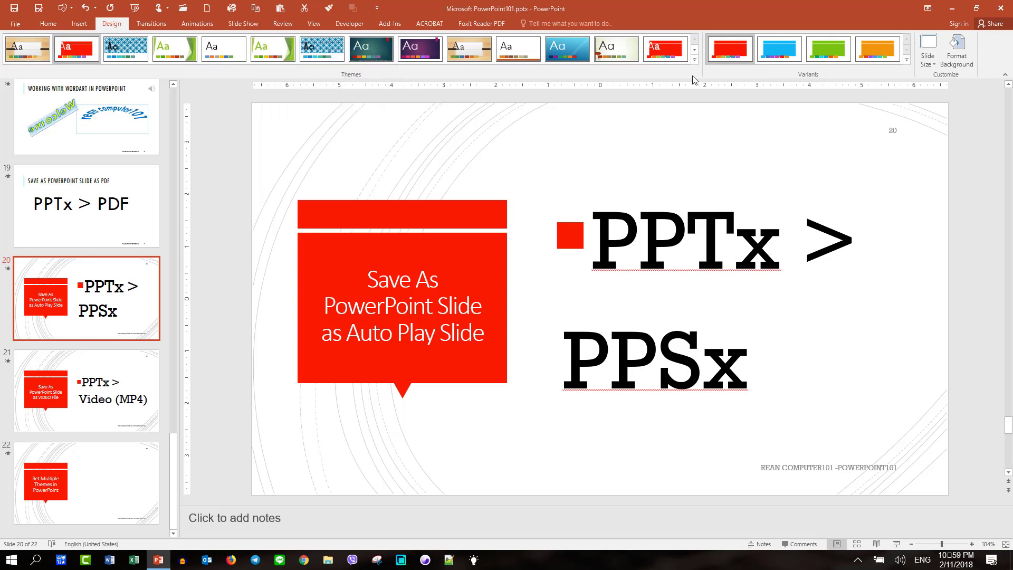
left_click(695, 60)
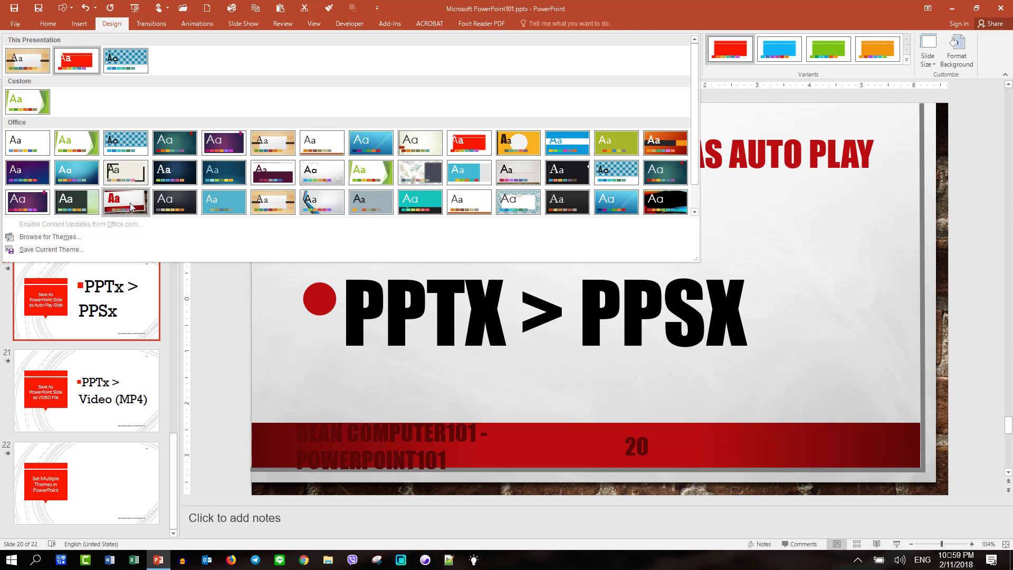
right_click(131, 206)
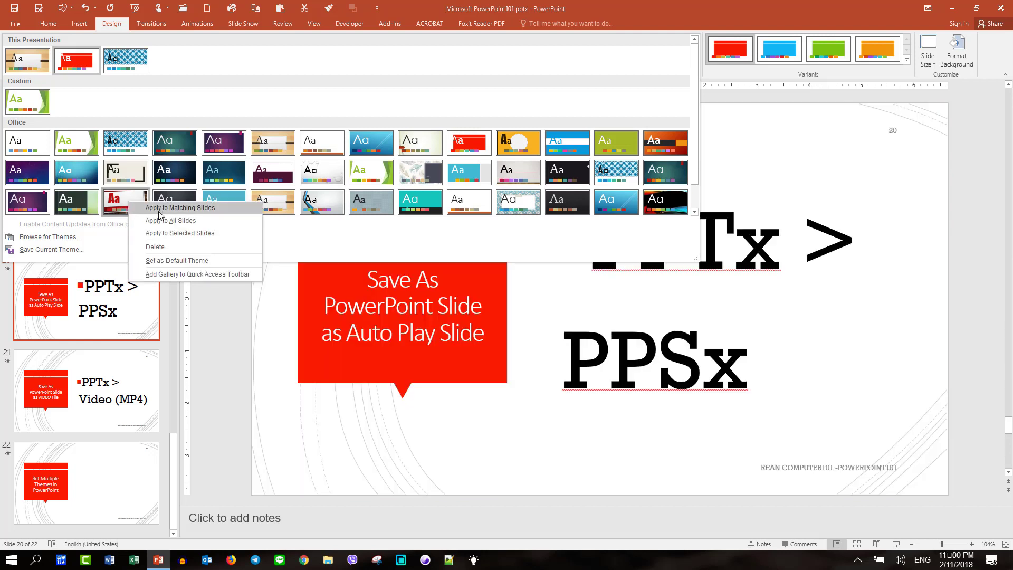
left_click(214, 208)
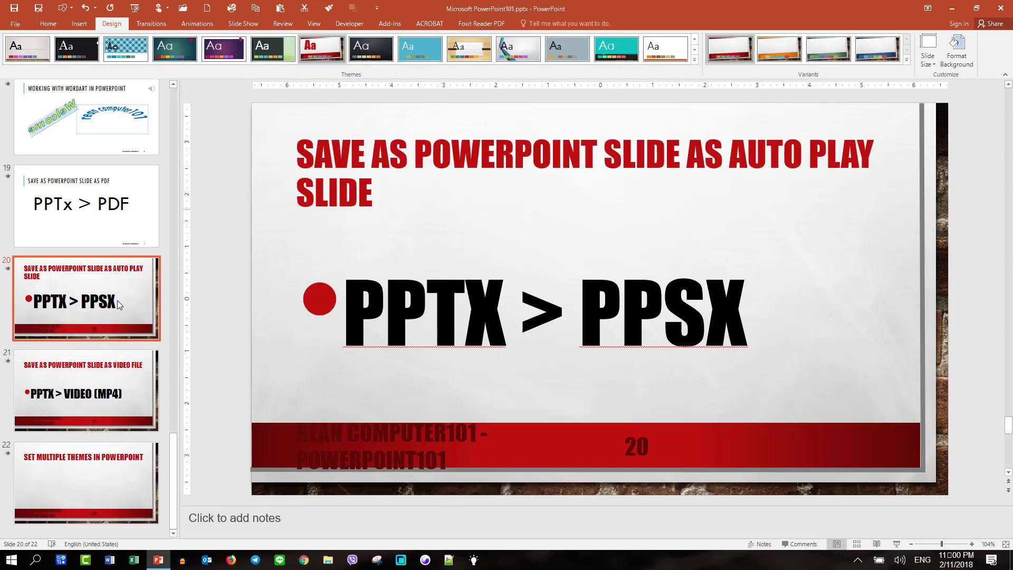
Step: Browse slides 21 and 22, then go back to slide 20
left_click(85, 407)
left_click(83, 459)
left_click(89, 391)
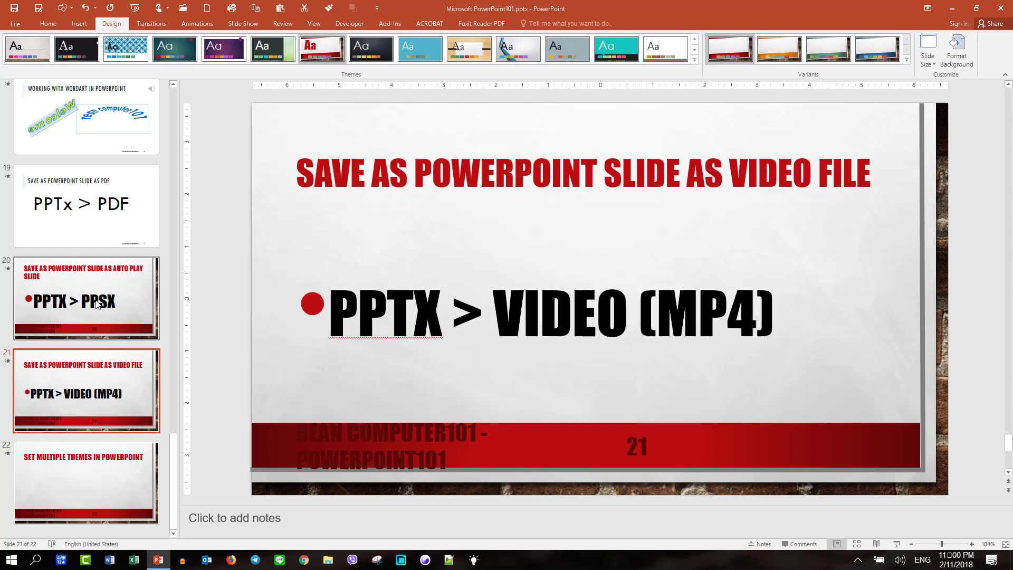
left_click(97, 302)
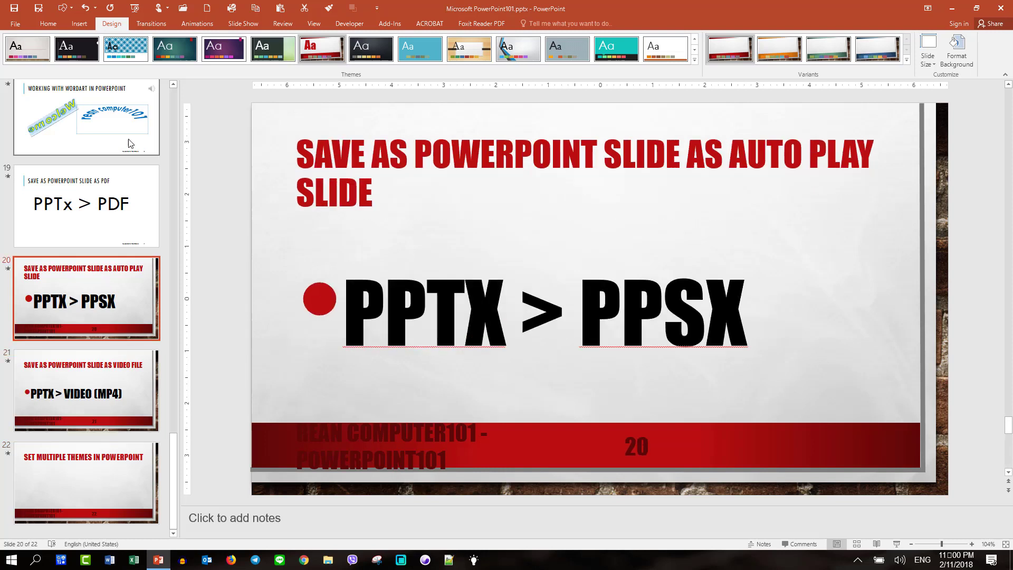
Step: Give slides 20–22 the green colour variant, then view slide 19
right_click(185, 58)
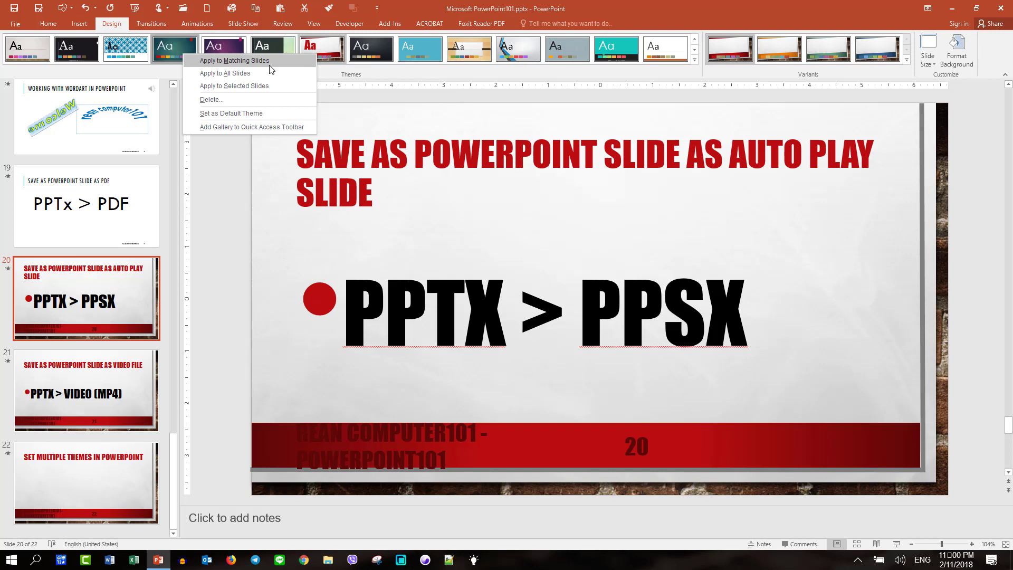
left_click(227, 86)
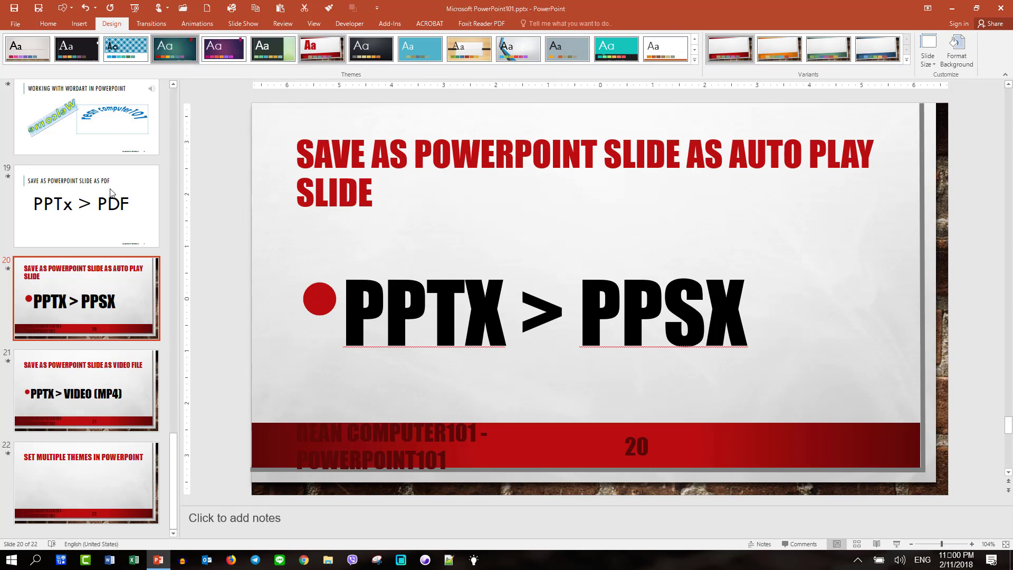
left_click(87, 121)
left_click(100, 295)
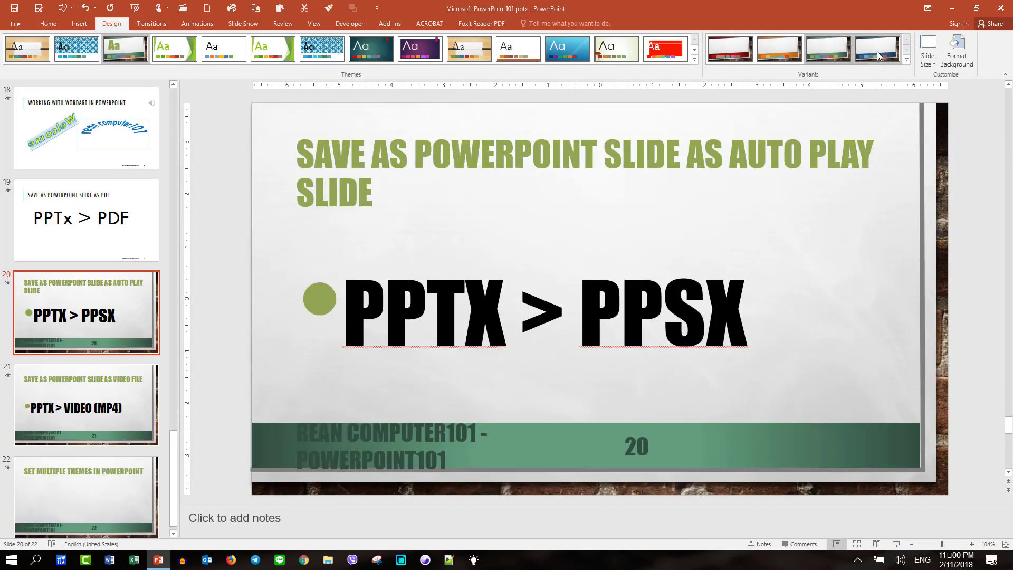
left_click(148, 233)
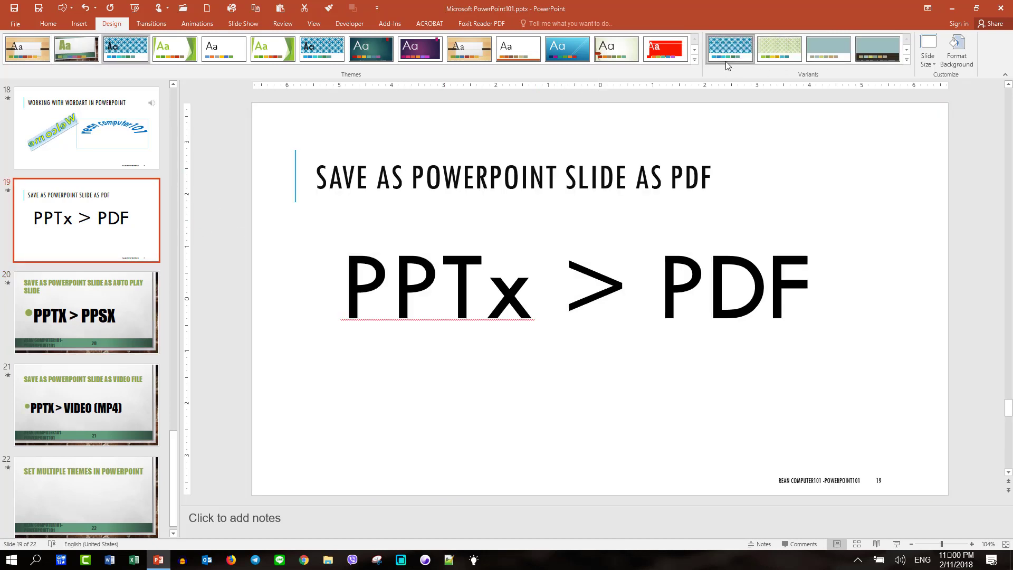
Step: Scroll to the top of the thumbnails and open slide 1, REAN COMPUTER101
scroll(98, 240, "up", 1)
scroll(98, 240, "up", 2)
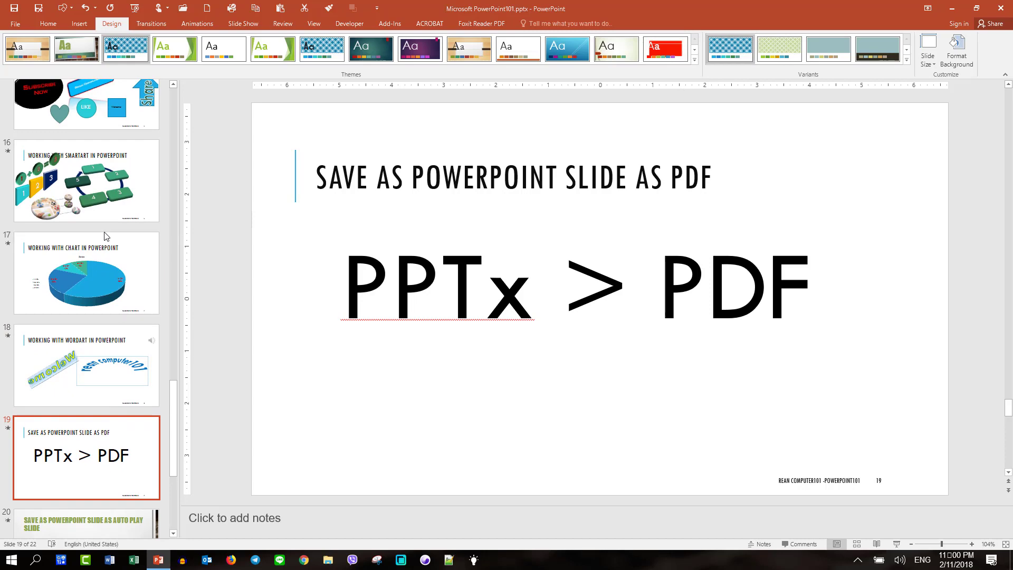
scroll(98, 240, "up", 3)
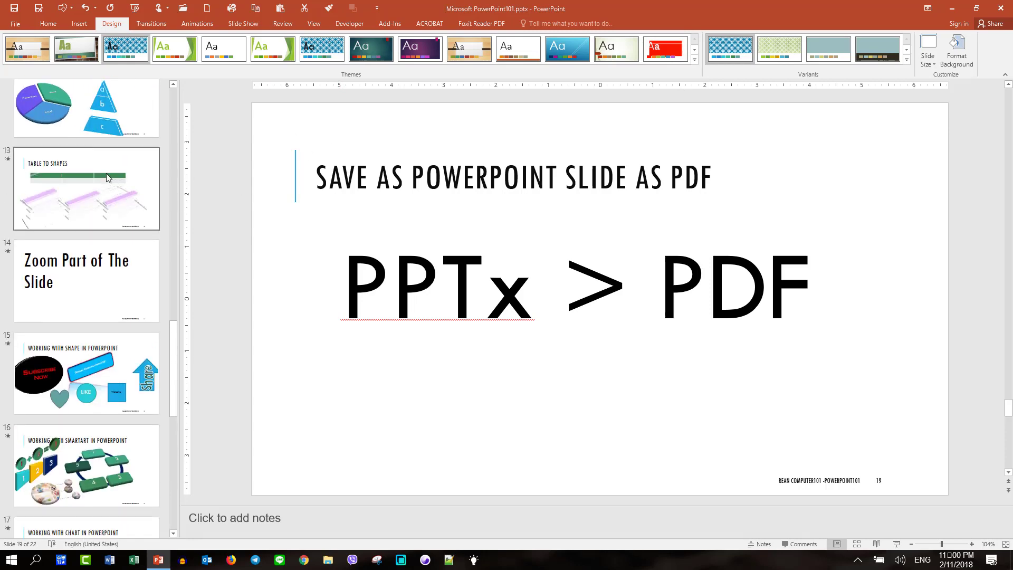
scroll(106, 174, "up", 4)
scroll(107, 178, "up", 4)
scroll(106, 175, "up", 4)
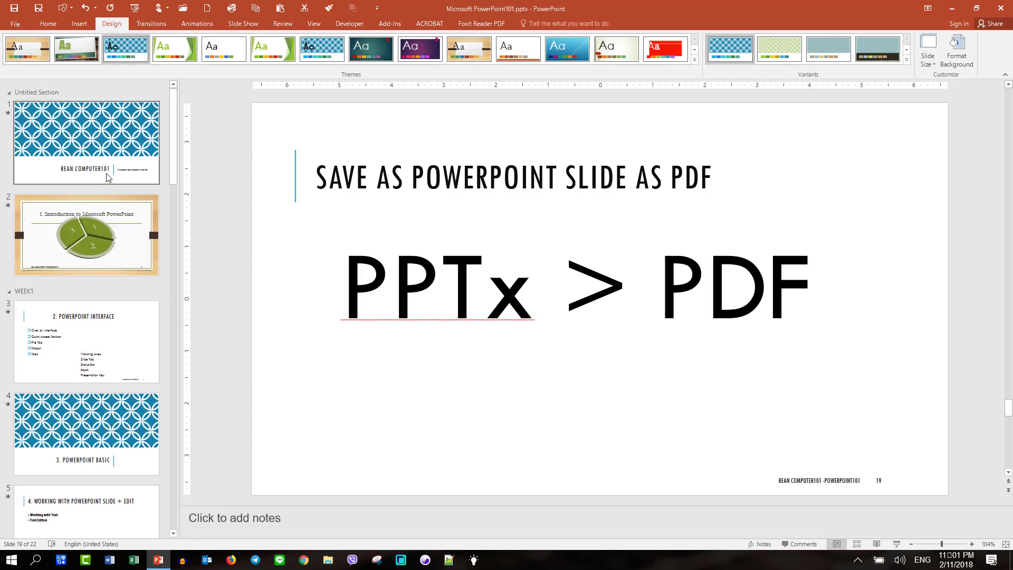
left_click(116, 141)
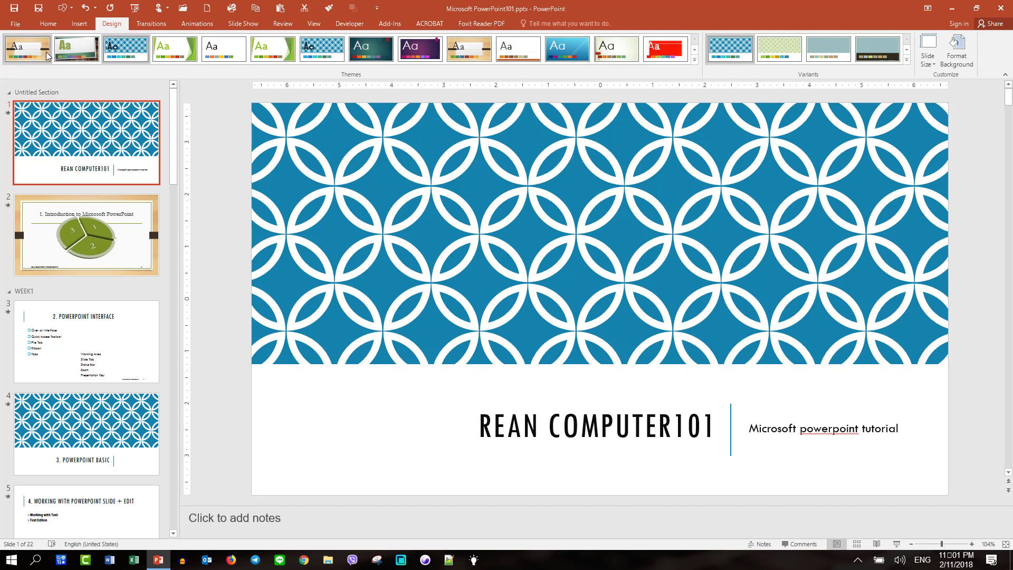
Step: Insert a new teal-patterned Integral slide from the New Slide layouts list
left_click(45, 24)
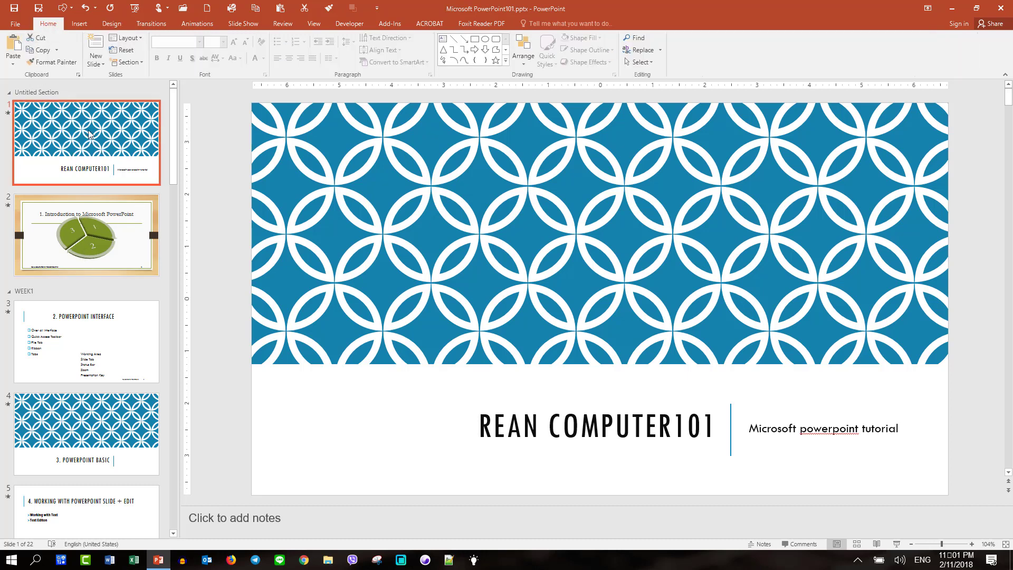
left_click(100, 62)
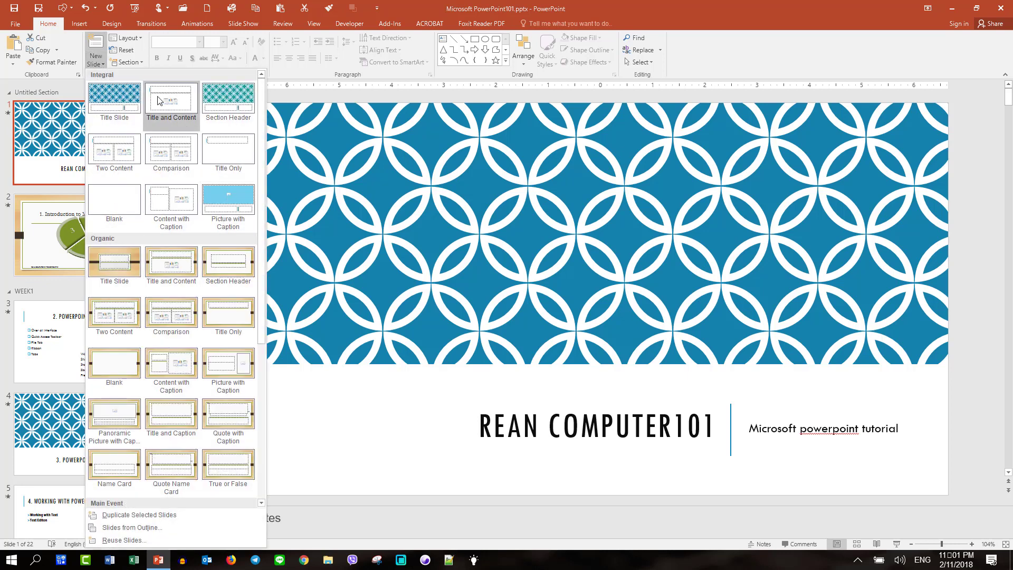
left_click(220, 104)
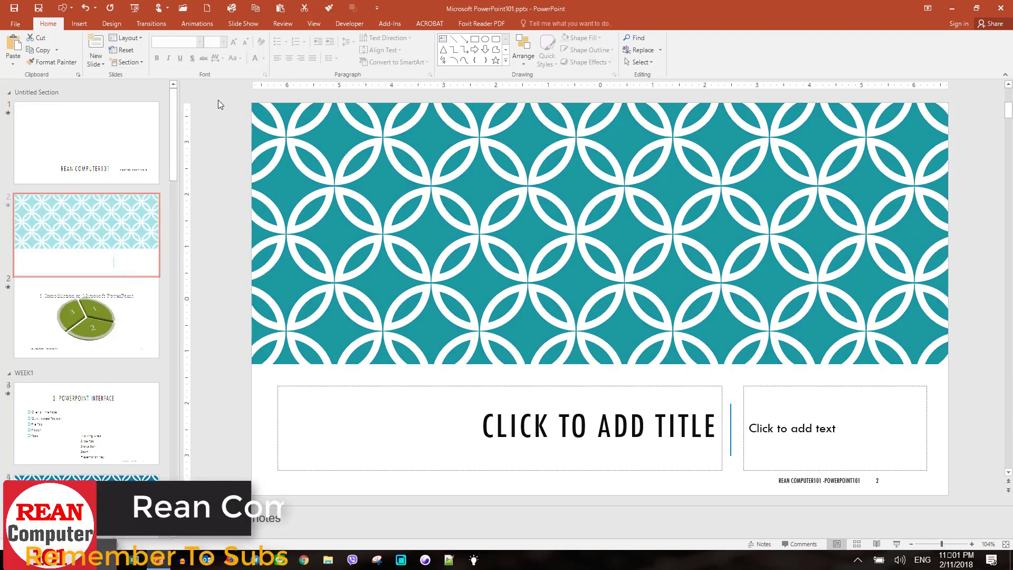
Step: Insert an Organic-theme title slide, then browse the layouts list and close it unused
left_click(97, 64)
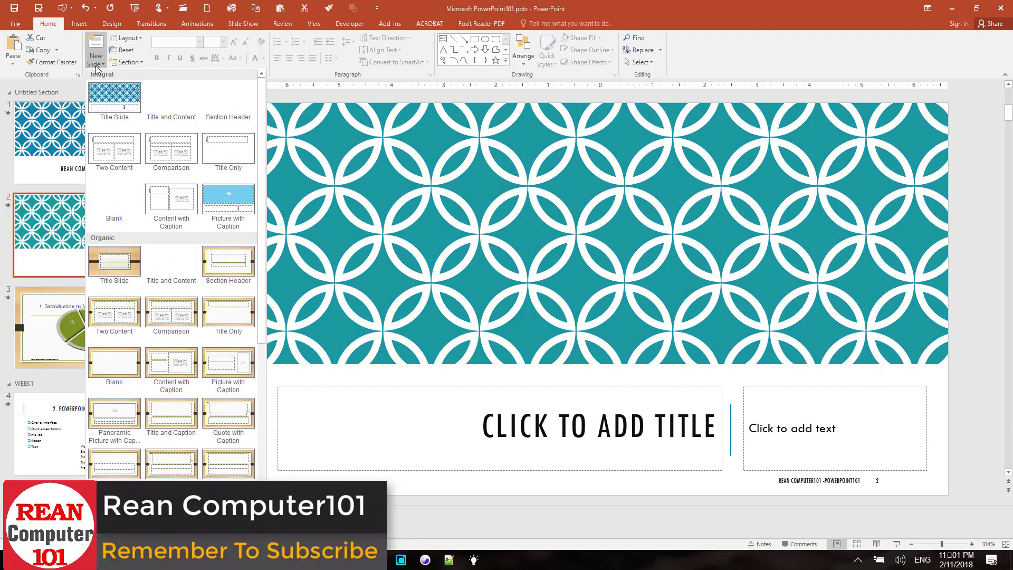
left_click(117, 266)
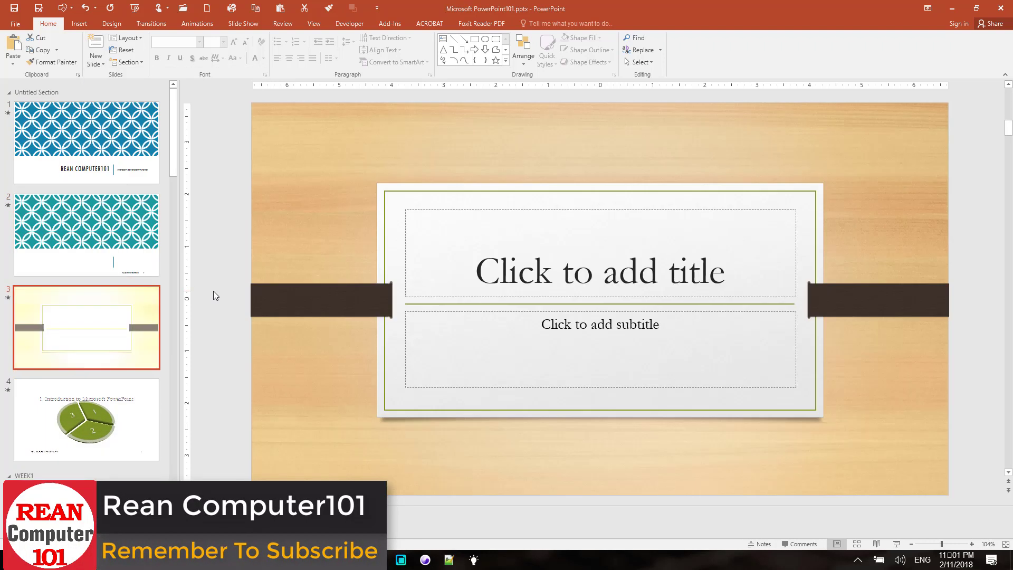
left_click(97, 62)
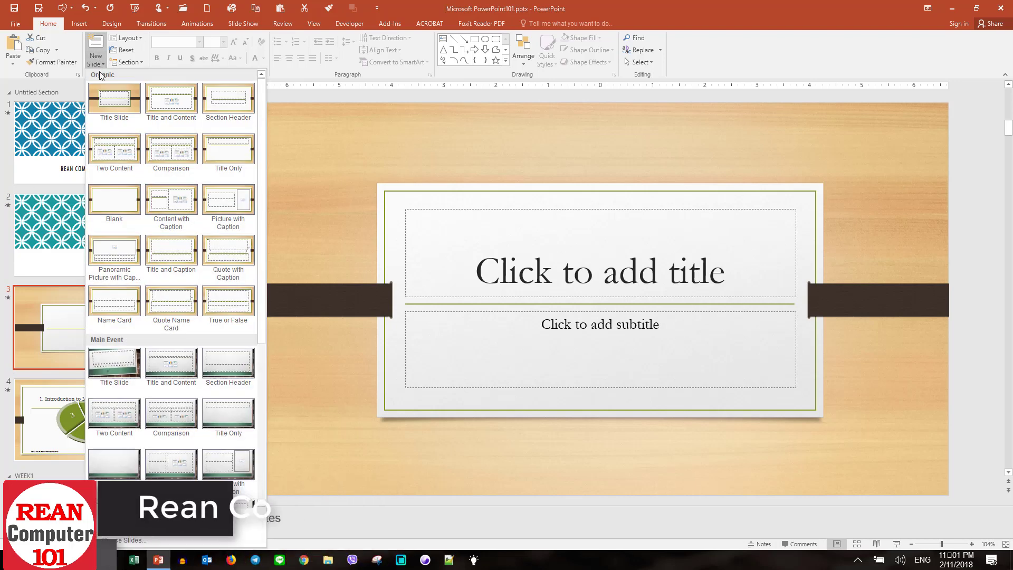
scroll(169, 317, "down", 5)
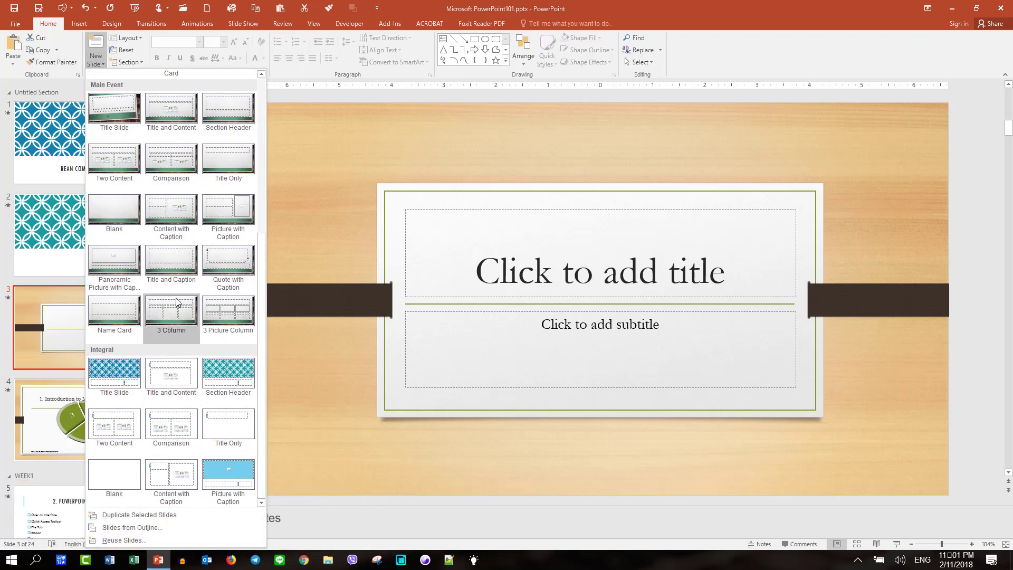
key("Escape")
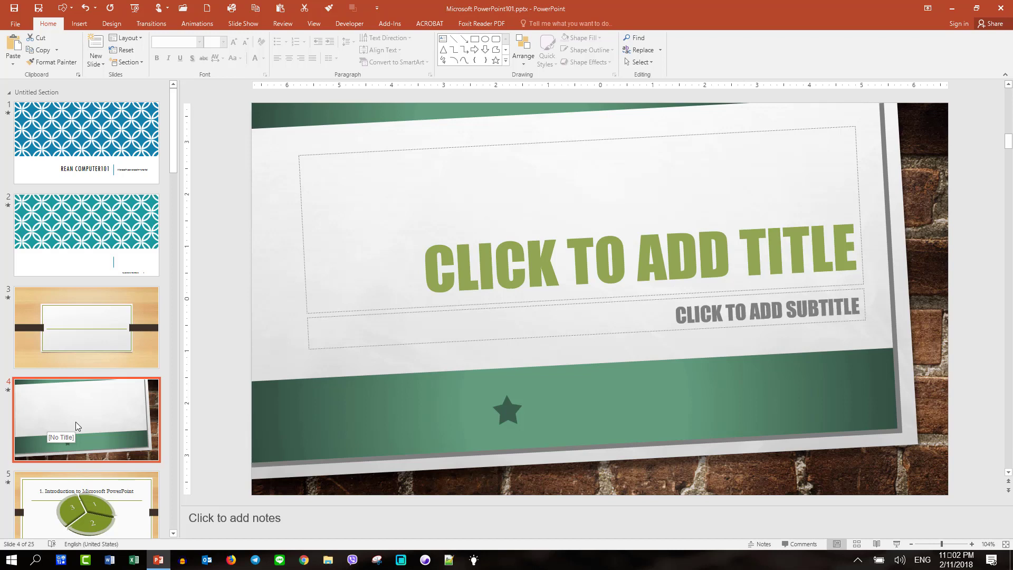
Step: Insert a Blank layout slide from the Main Event theme as slide 5
left_click(97, 64)
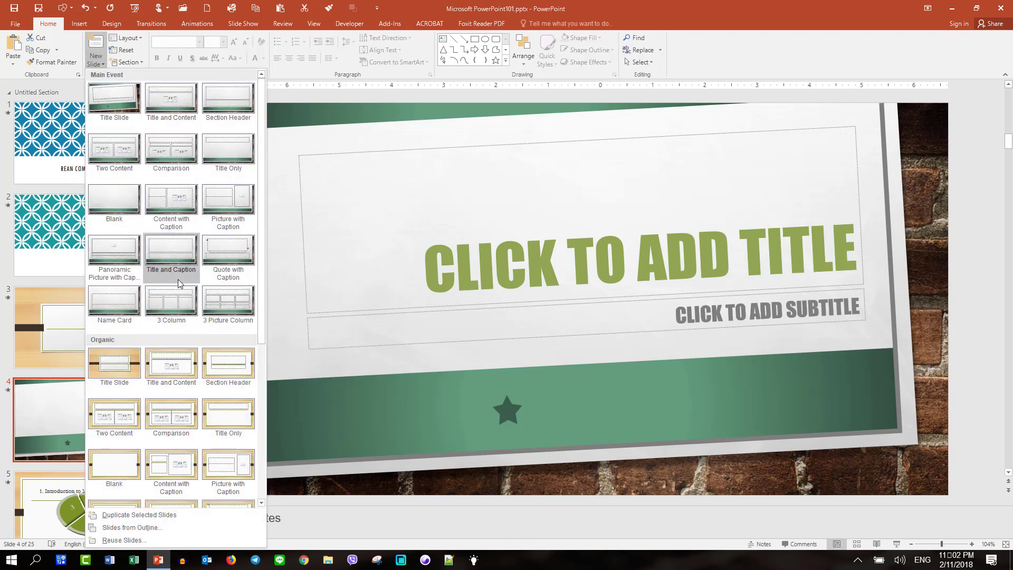
scroll(174, 282, "down", 5)
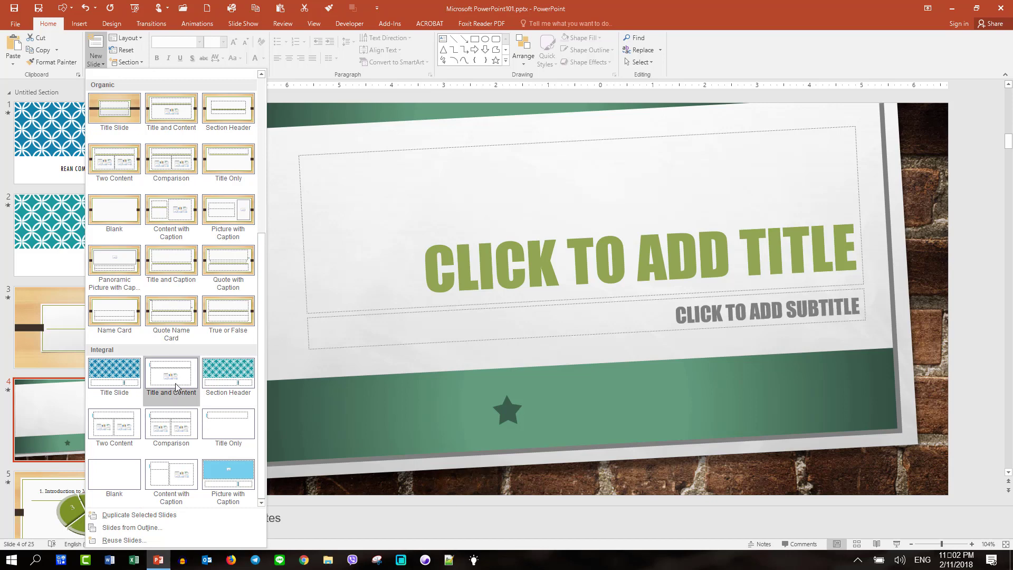
scroll(174, 391, "up", 3)
scroll(139, 366, "up", 2)
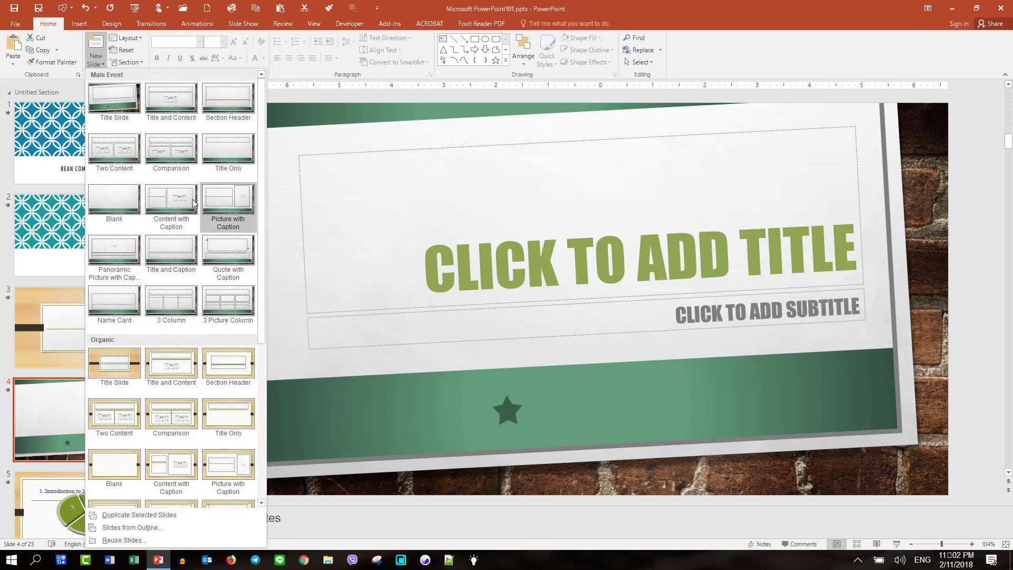
left_click(115, 209)
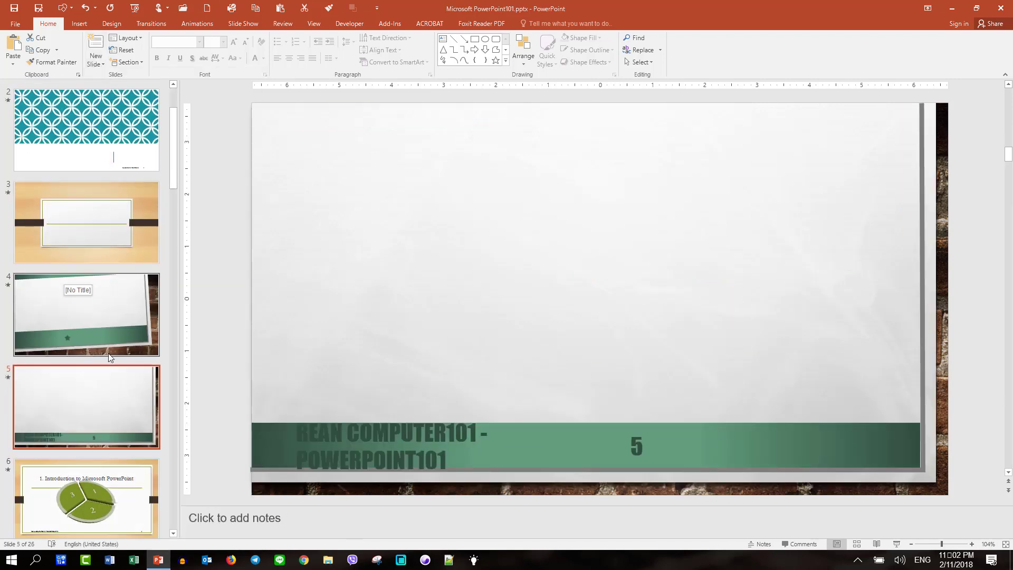